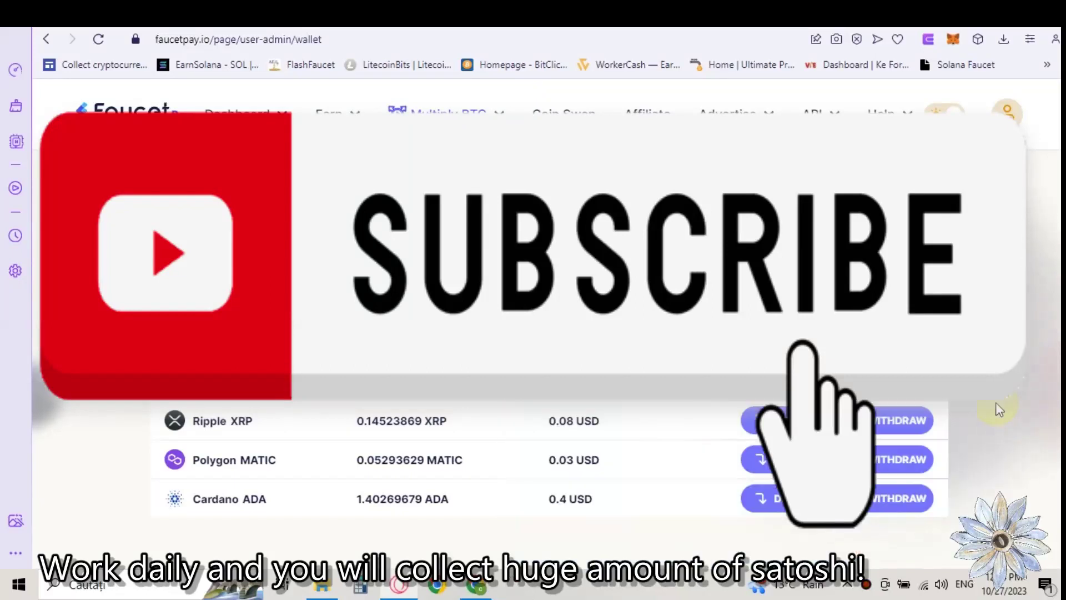
Step: Show FaucetPay's Linked Addresses tab, then bring up the Chrome window with MetaMask
scroll(1058, 306, up, 9)
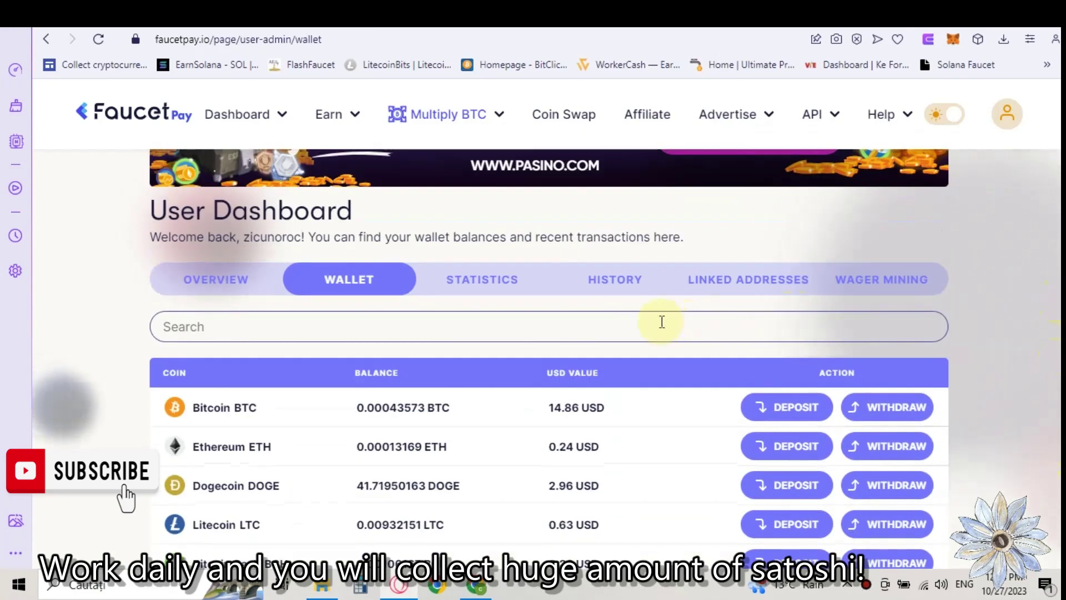
click(764, 285)
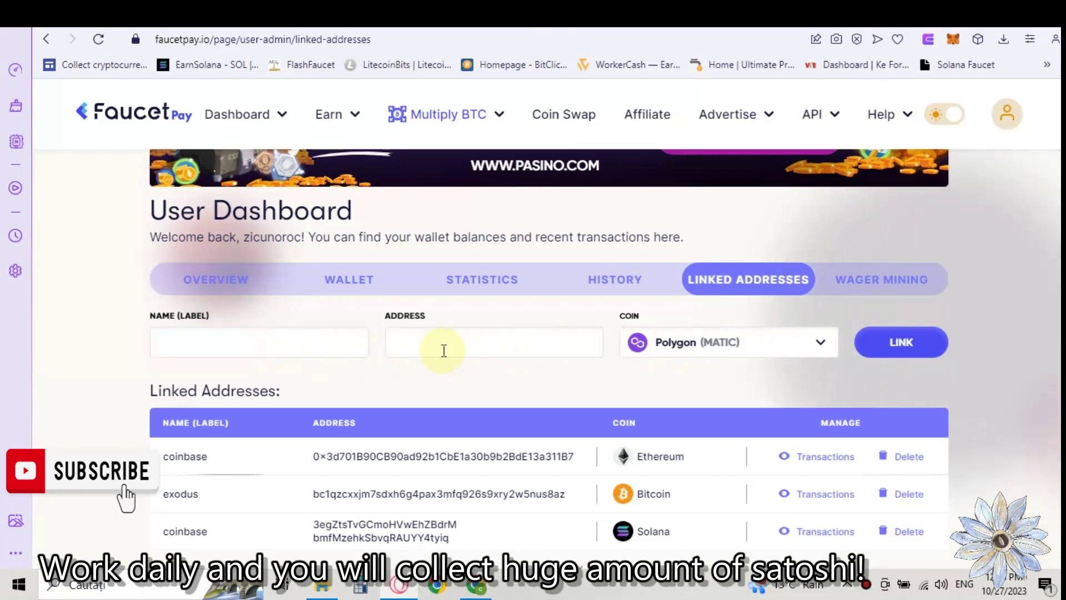
click(491, 586)
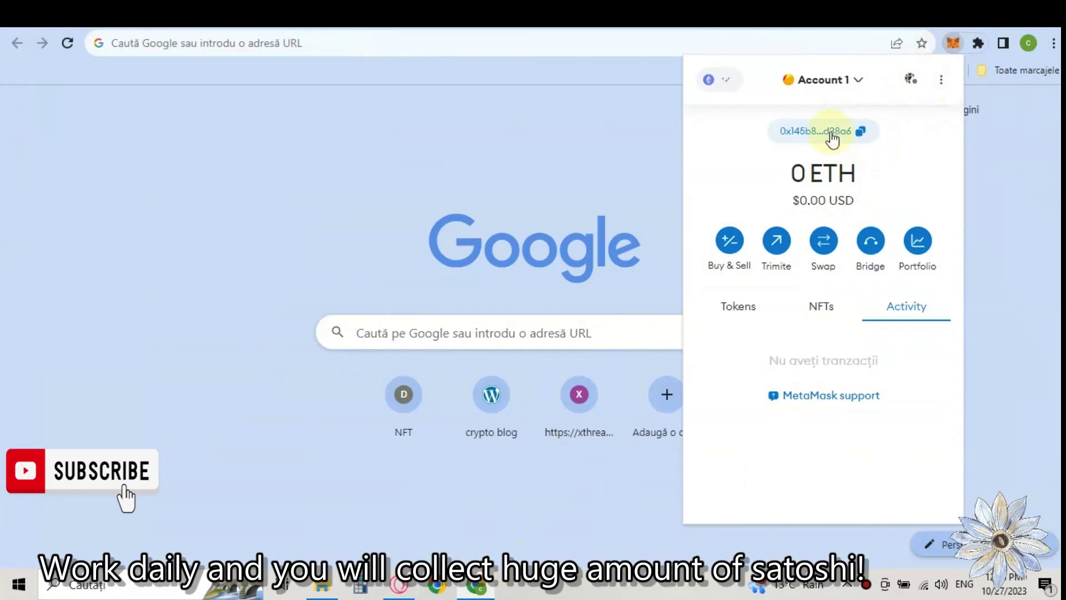
Step: Add Polygon Mainnet from MetaMask's popular networks, approve it, and make it the active network
click(732, 82)
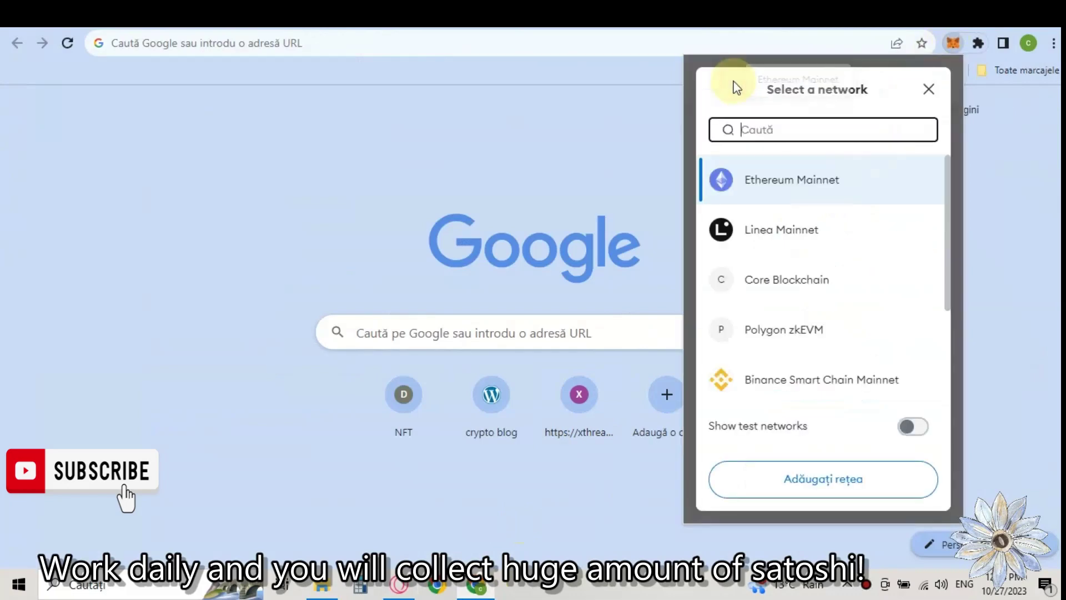
click(829, 479)
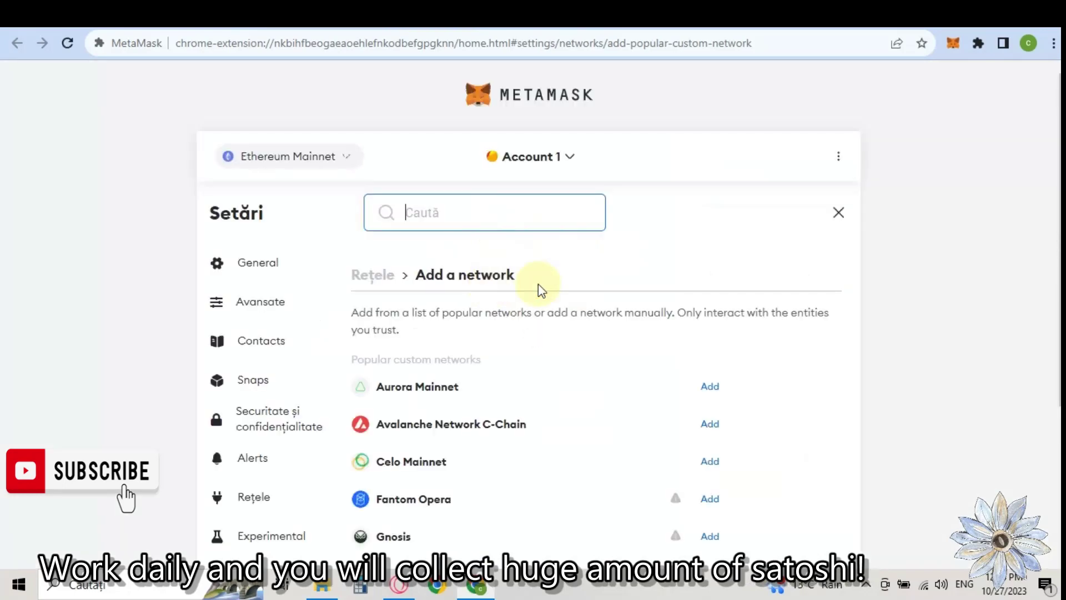
scroll(522, 317, down, 4)
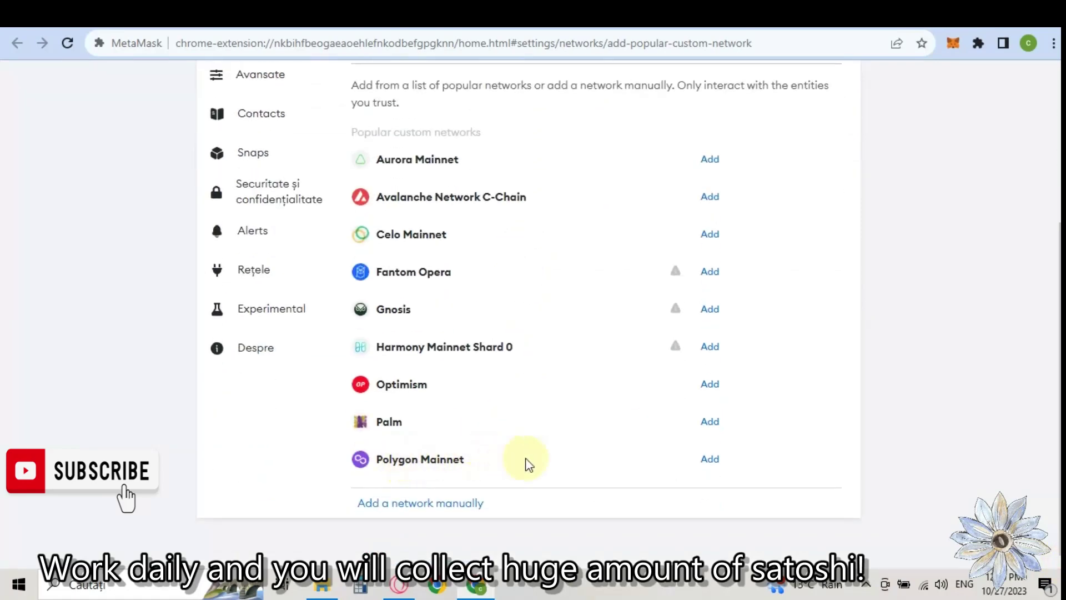
click(710, 460)
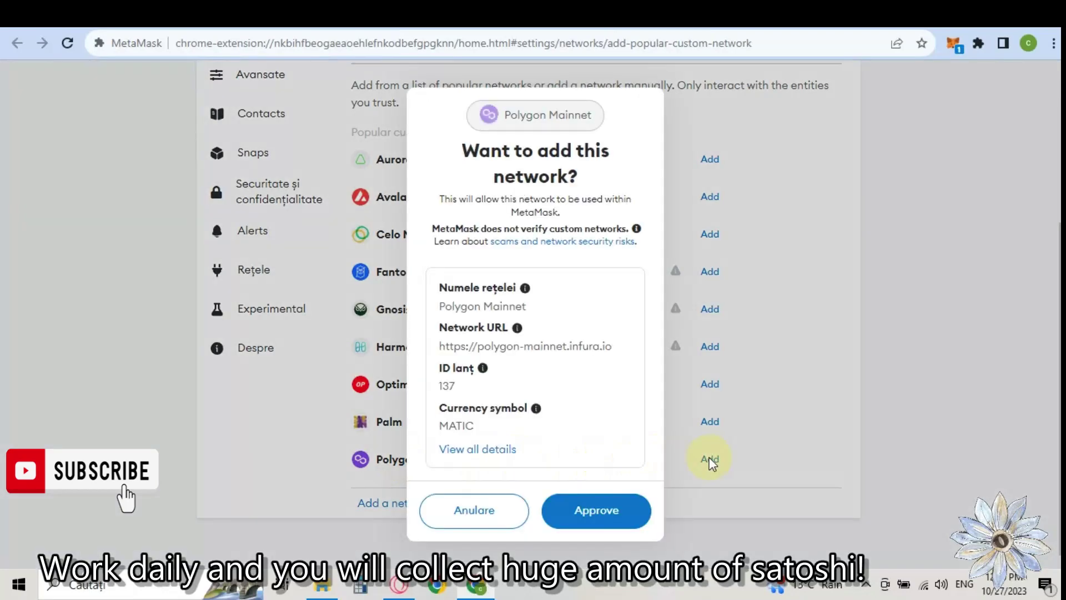
click(594, 511)
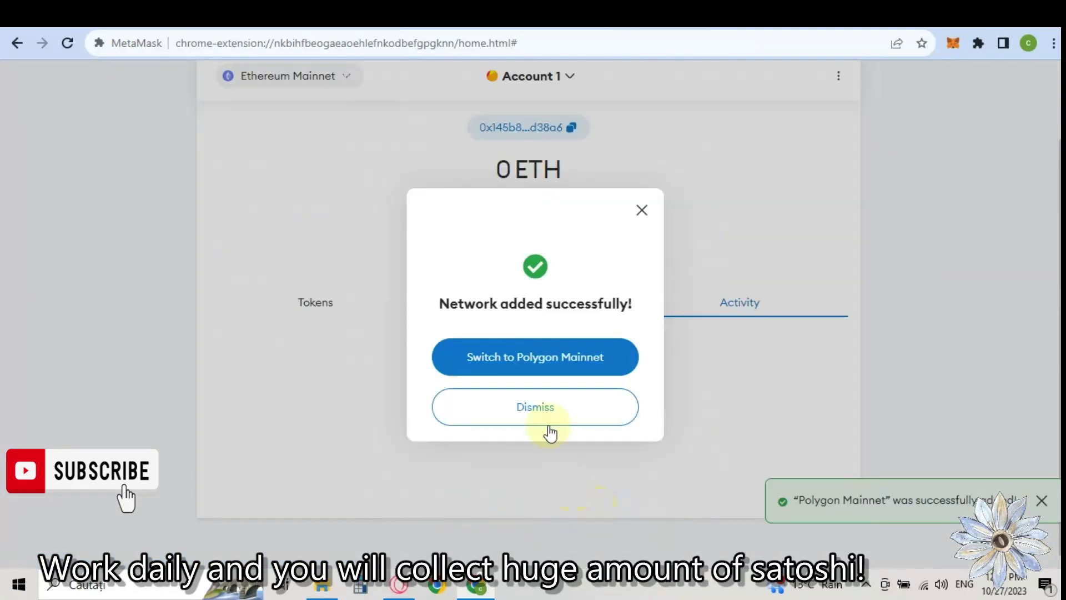
click(564, 359)
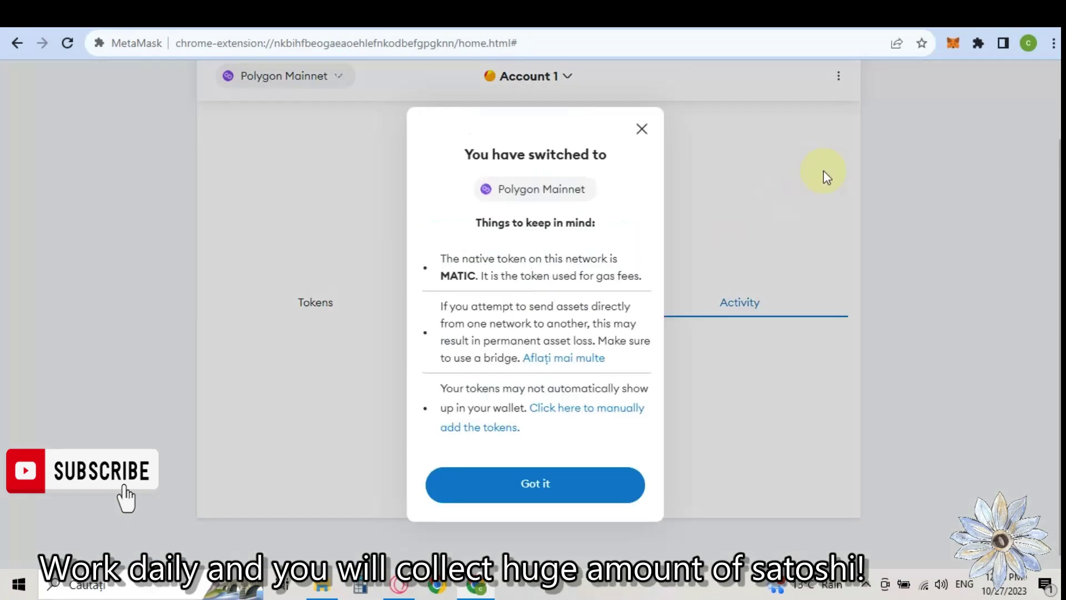
click(518, 486)
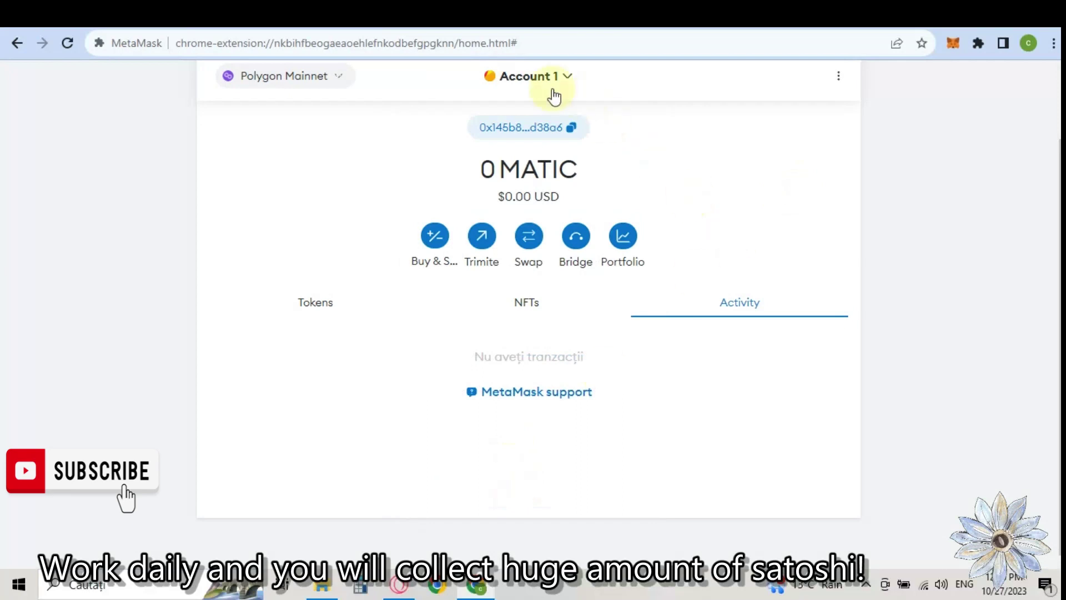
Step: Copy the MetaMask account address from the extension popup and return to FaucetPay in Opera
click(952, 46)
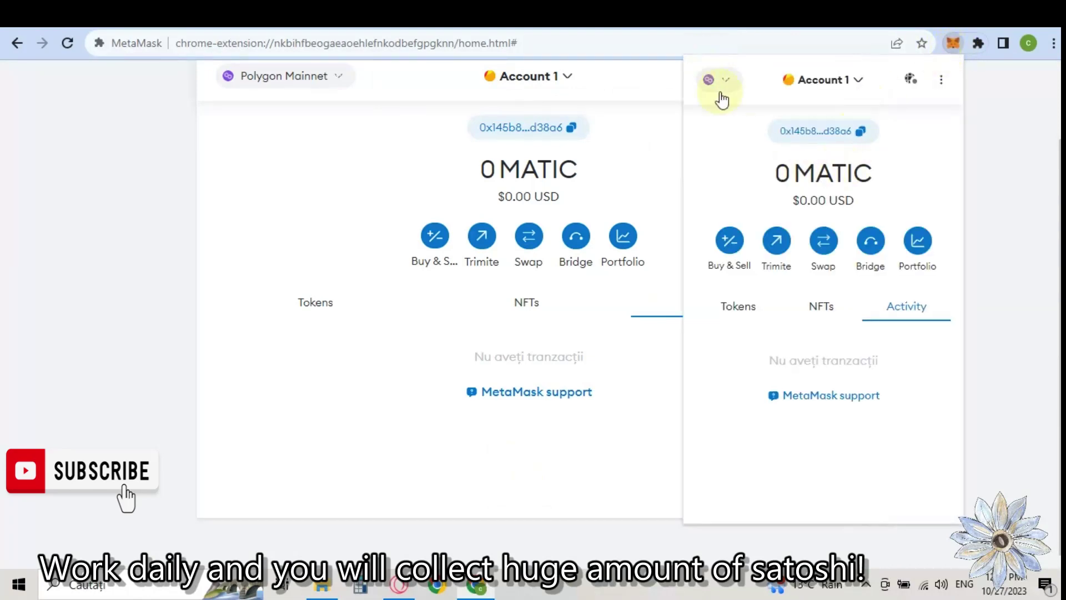
click(859, 139)
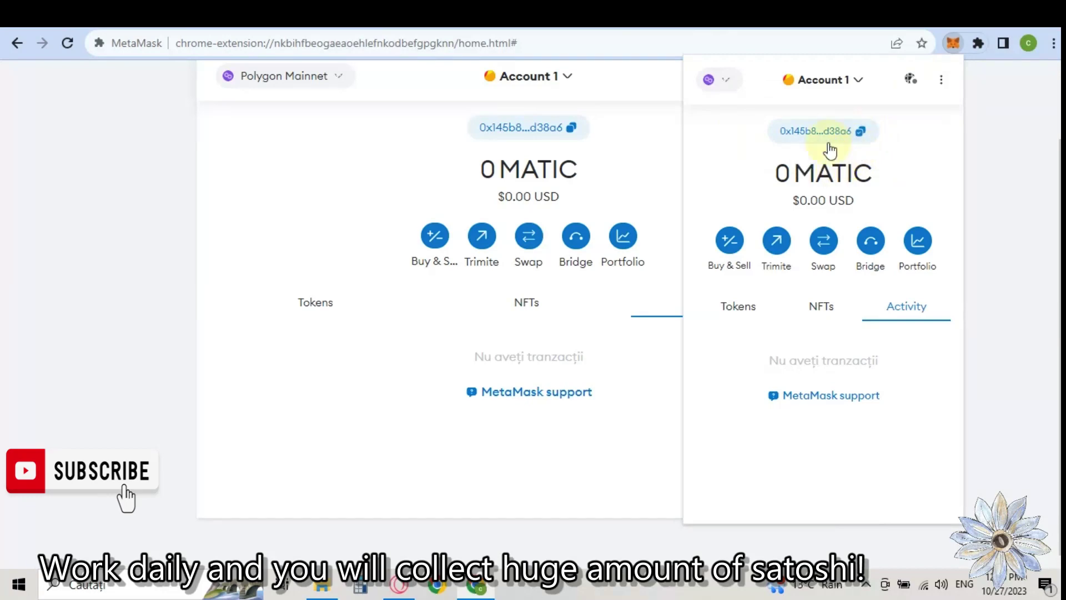
click(852, 135)
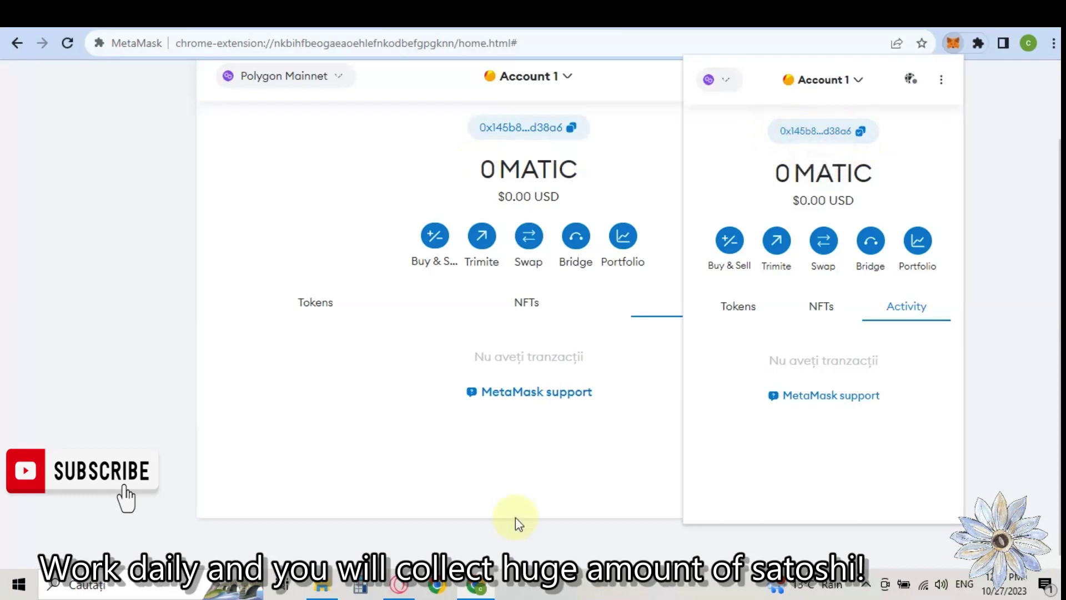
click(412, 595)
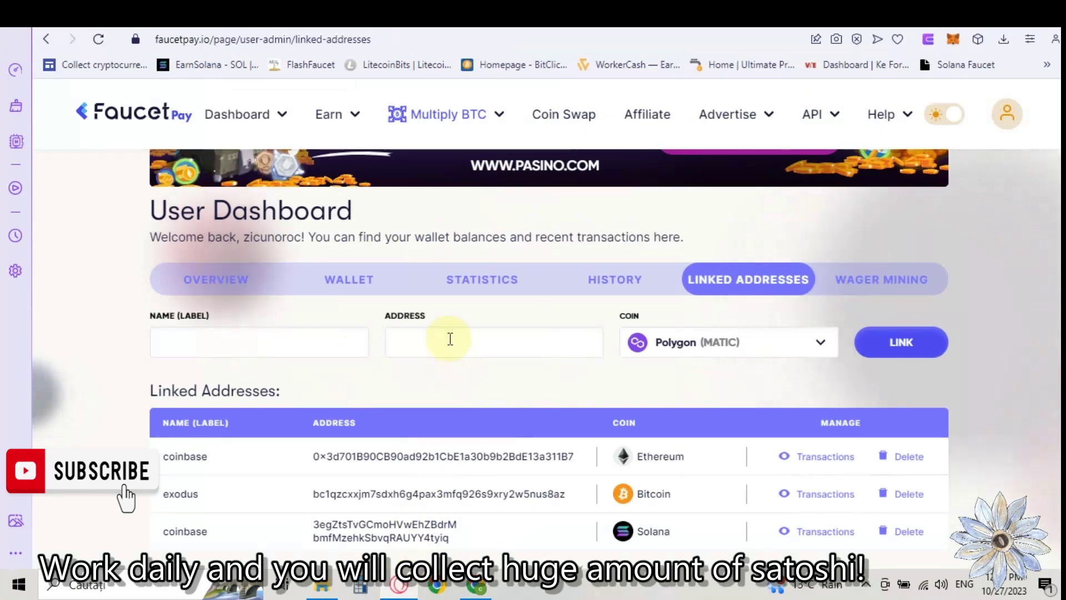
Step: Paste the MetaMask address, label it 'metamask 2' under Polygon (MATIC), and link it
key(ctrl+v)
click(304, 347)
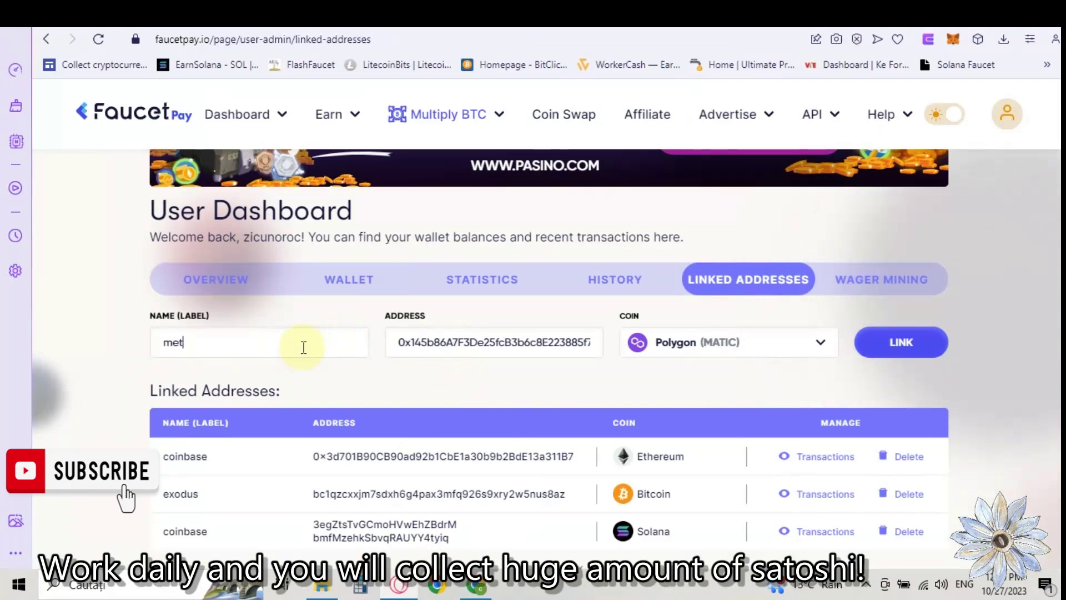
text(metamask )
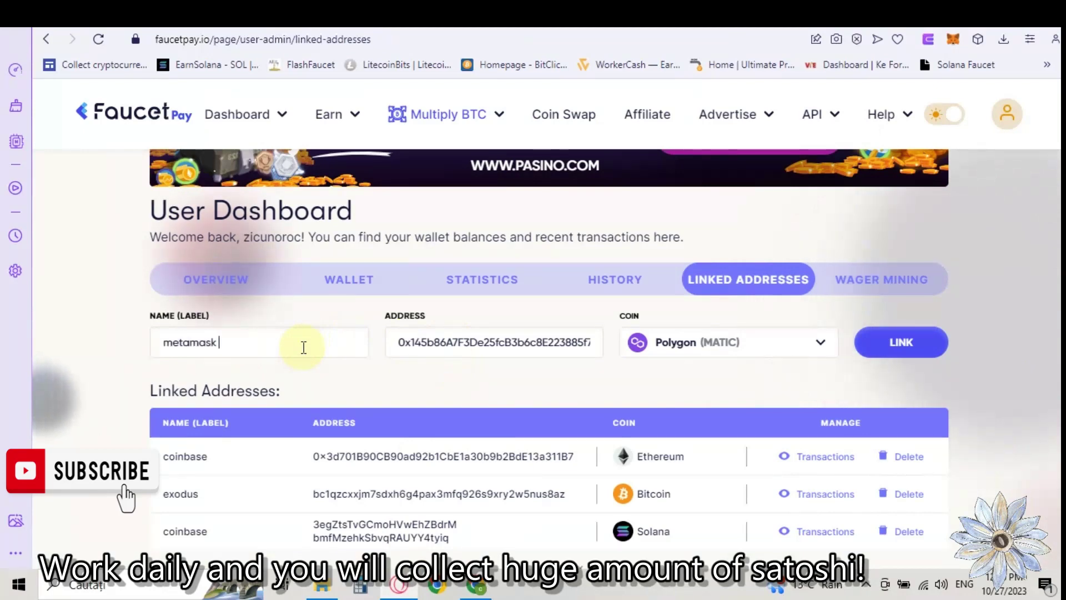
text(2)
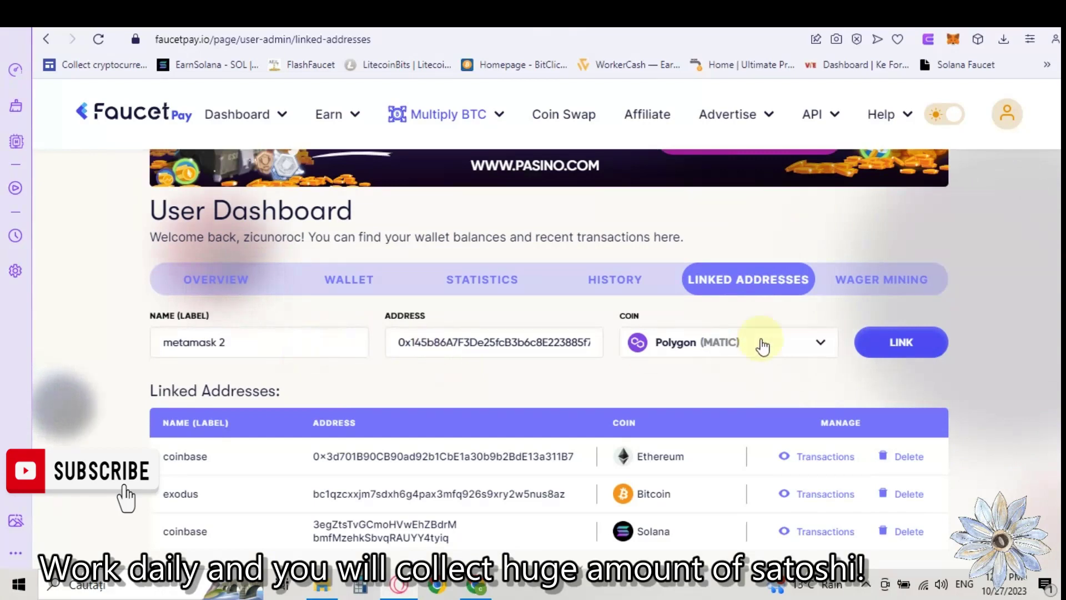
click(900, 341)
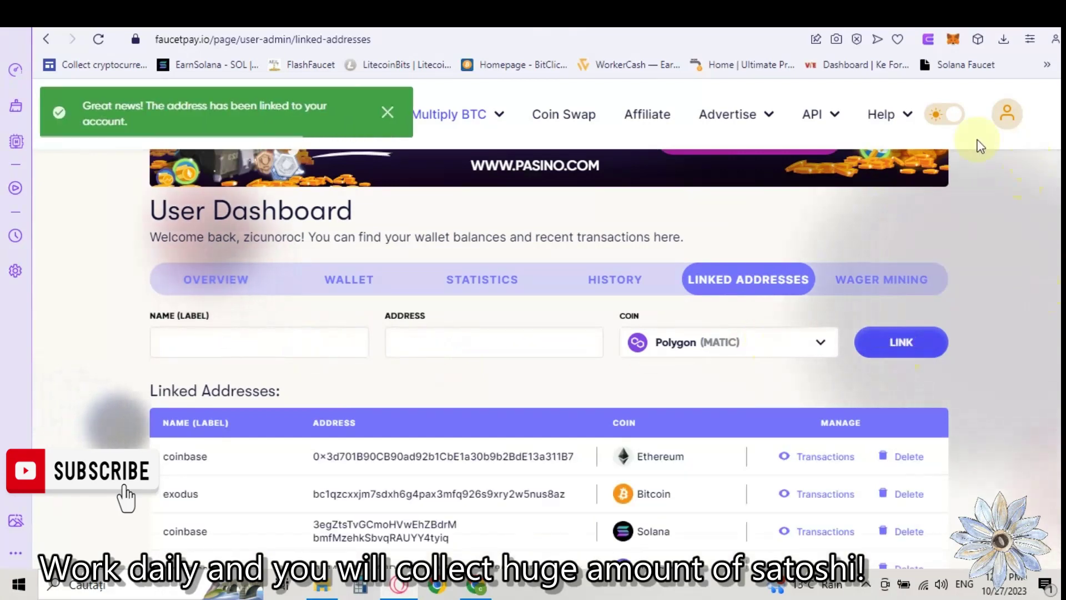
Step: Go to Deposit / Withdrawal and scroll to the Polygon MATIC row showing 0.05293629 MATIC
click(1007, 114)
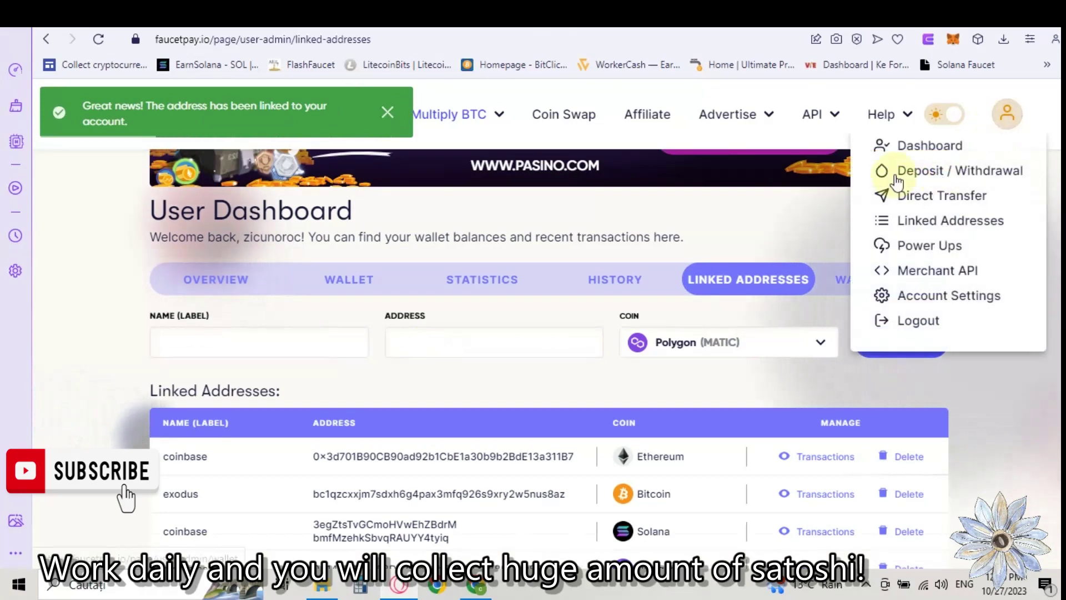
click(942, 173)
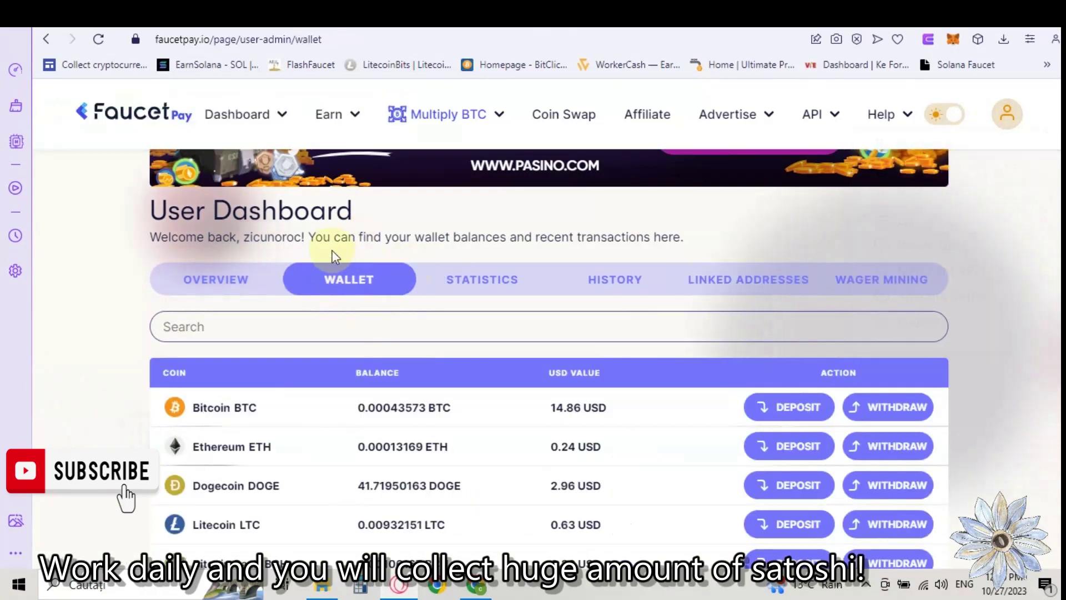
scroll(337, 457, down, 10)
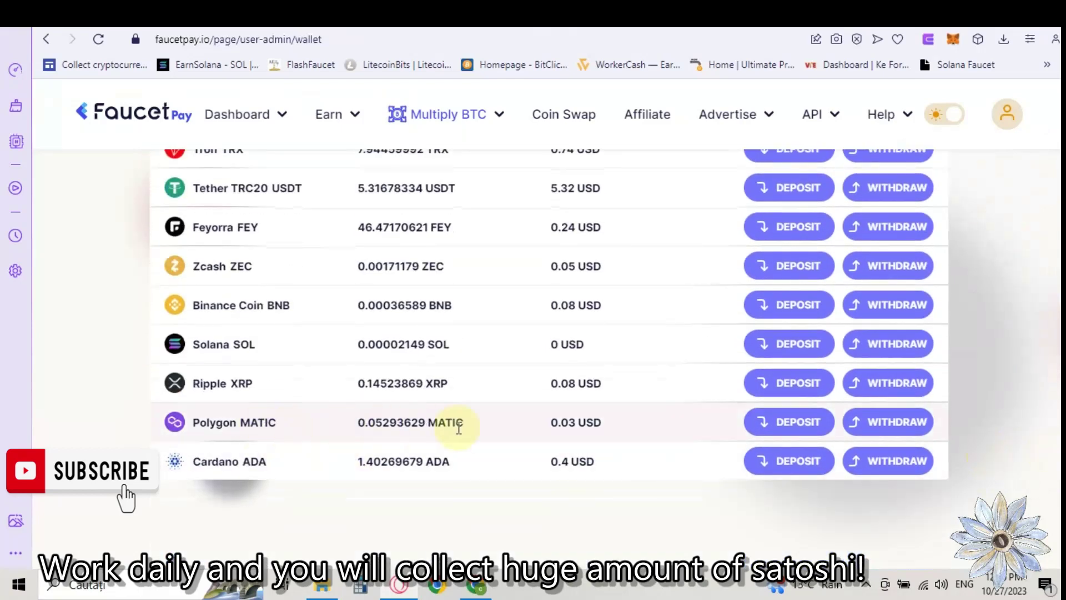
click(891, 422)
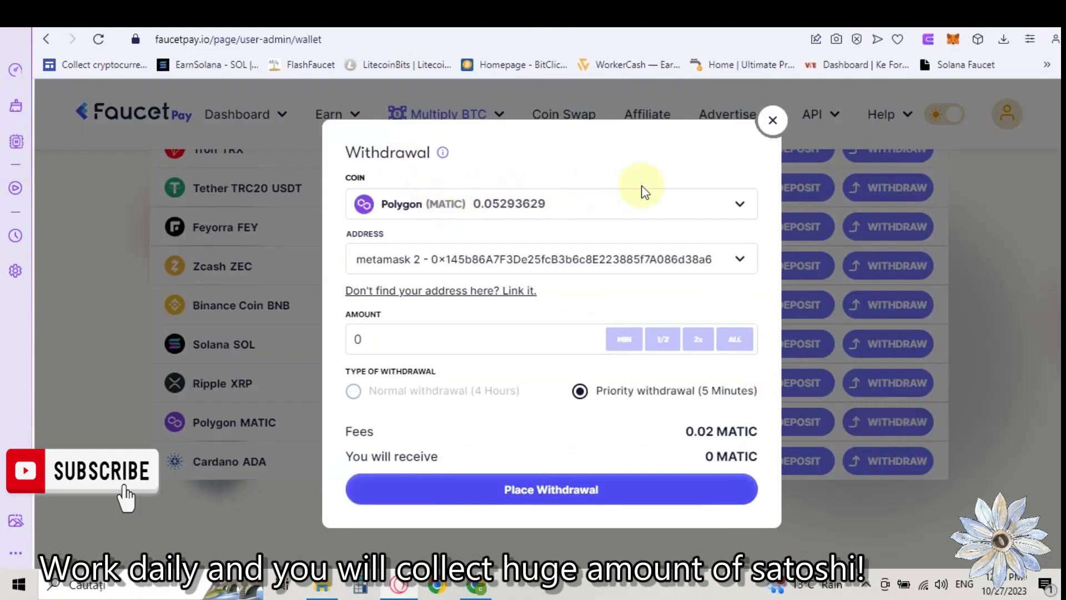
click(491, 205)
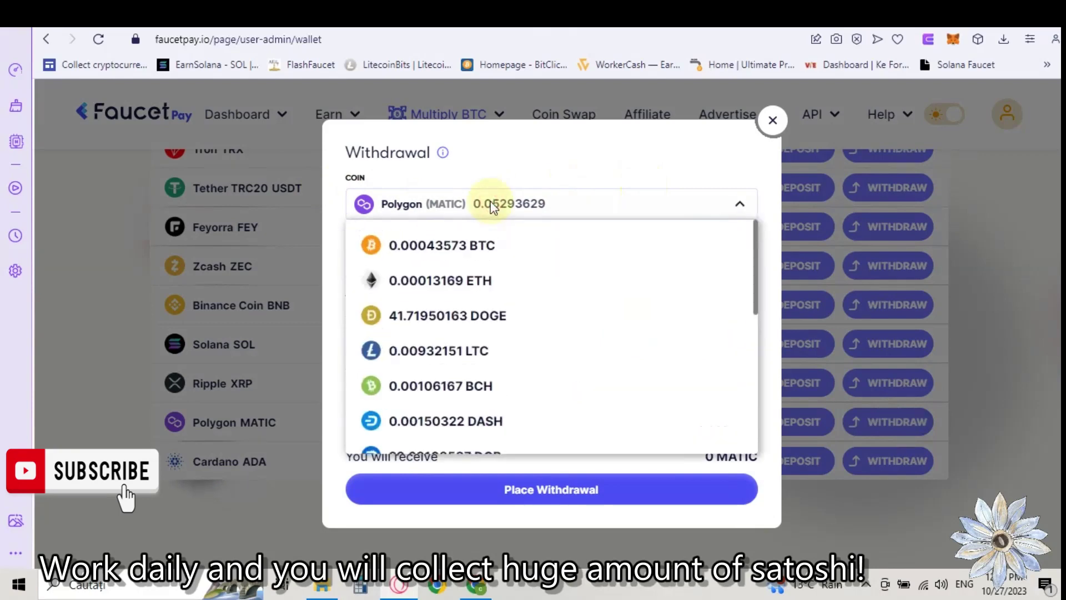
click(491, 205)
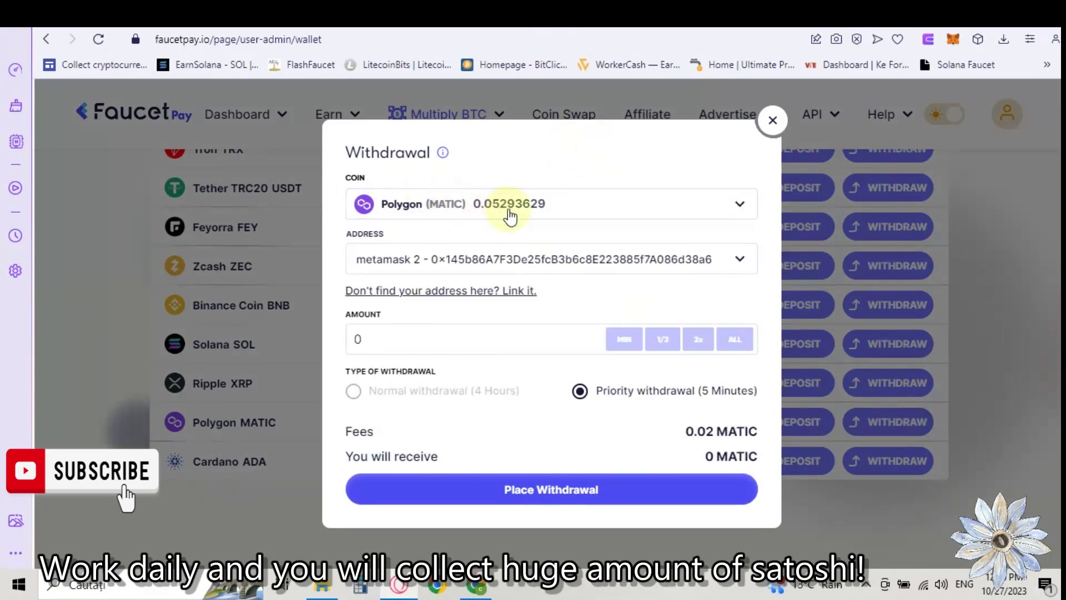
click(421, 342)
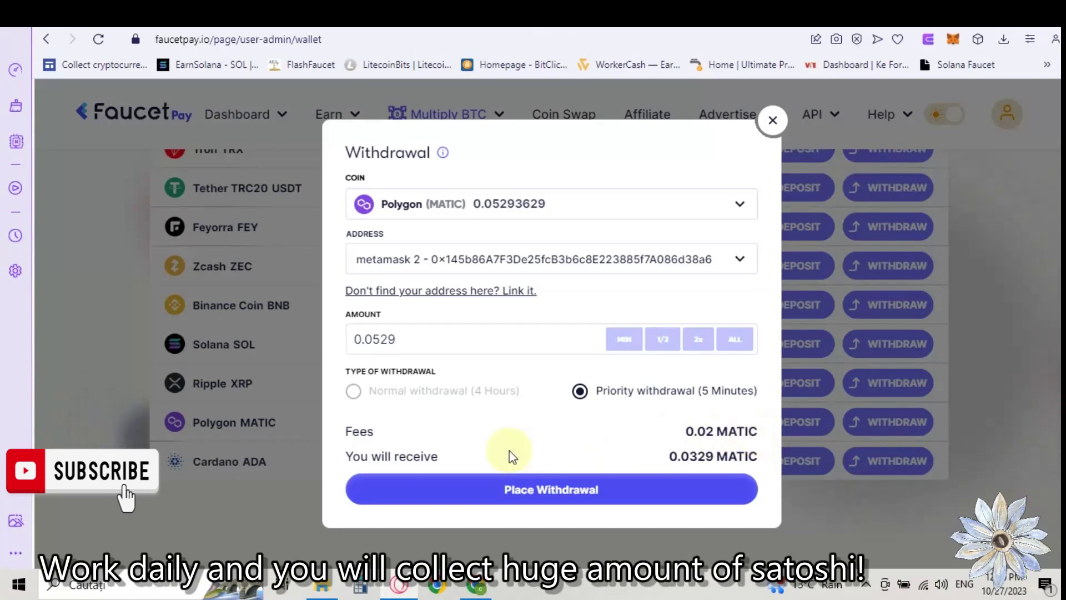
click(773, 121)
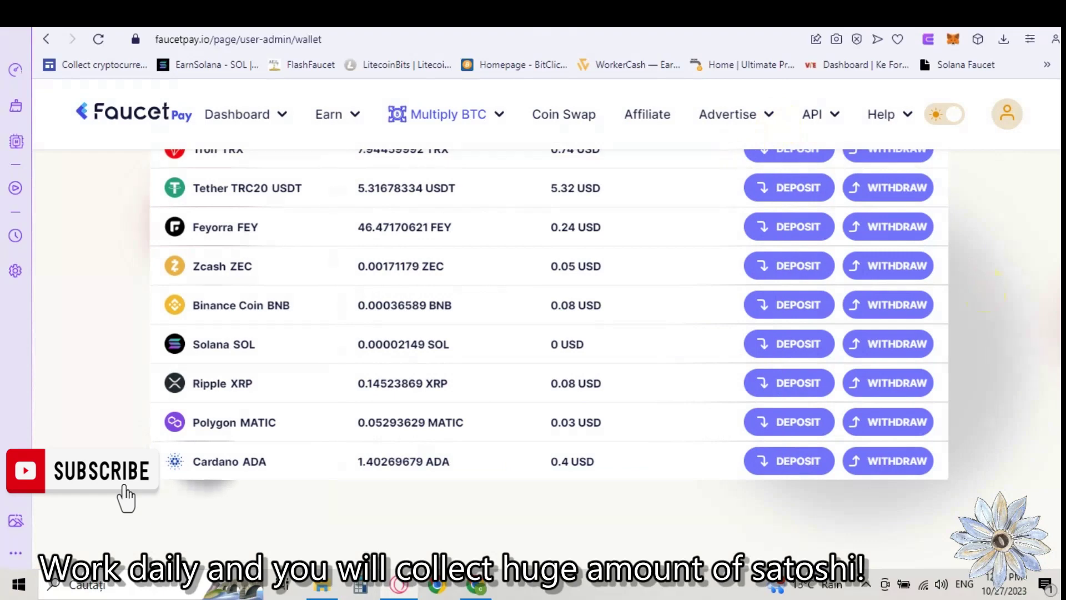
scroll(549, 334, up, 8)
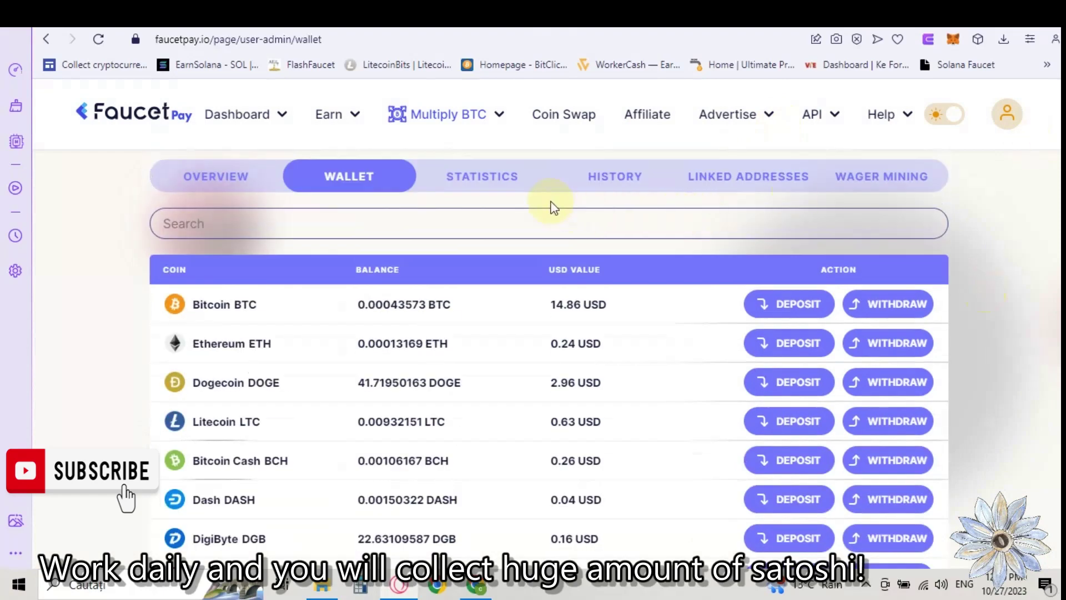
Step: On the Coin Swap page, choose Polygon as the coin to receive
click(571, 124)
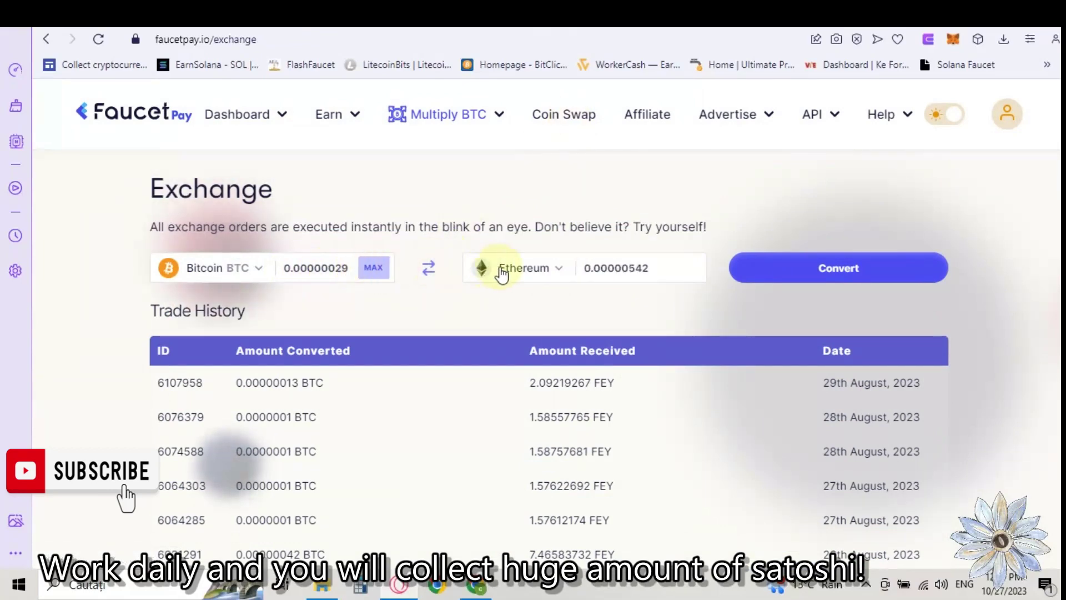
click(561, 268)
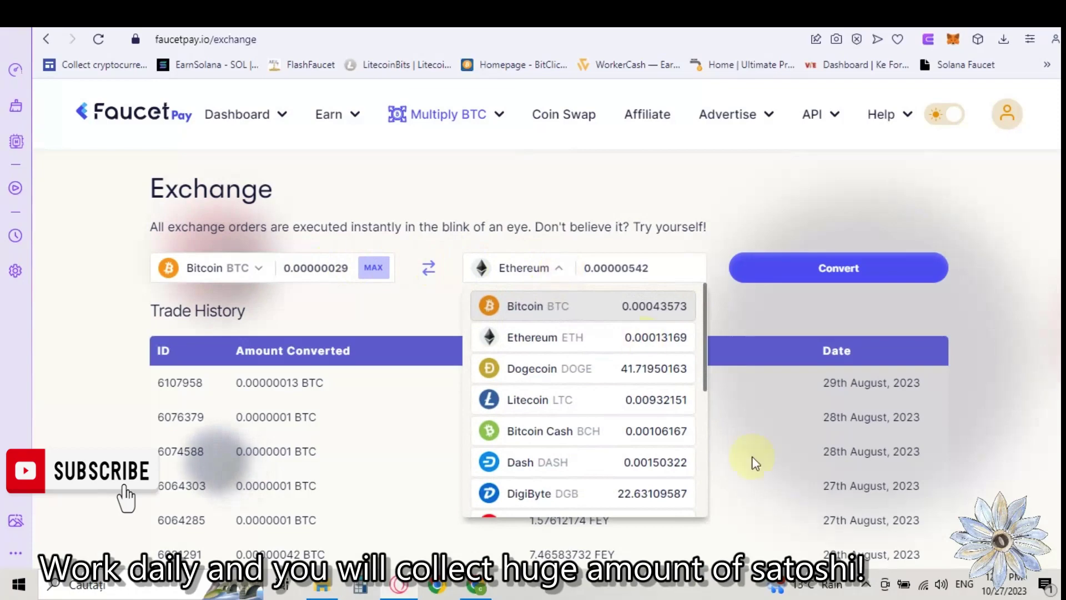
scroll(704, 509, down, 3)
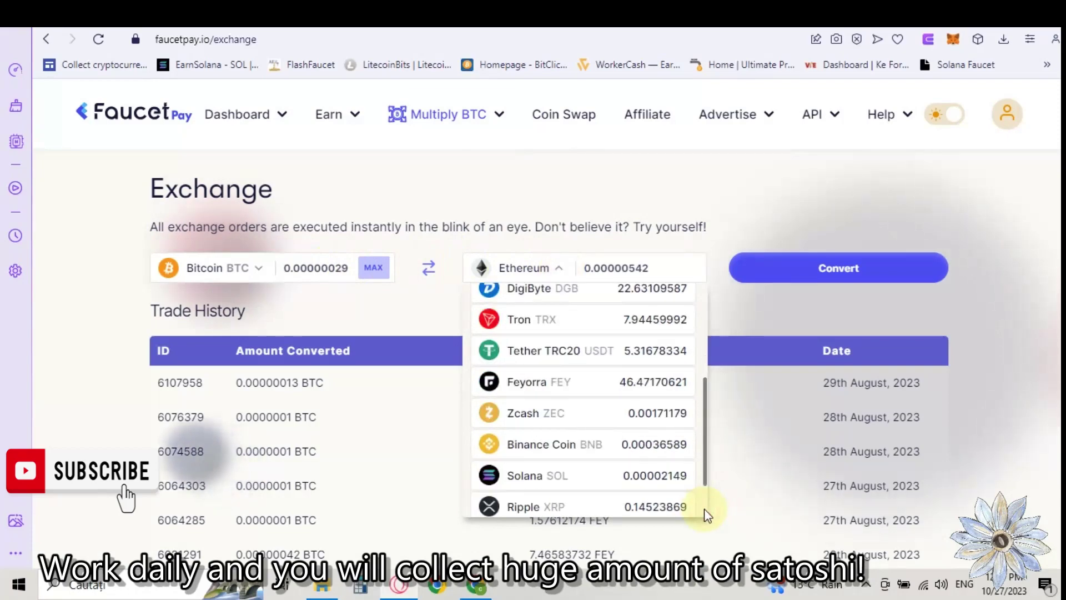
scroll(704, 509, down, 2)
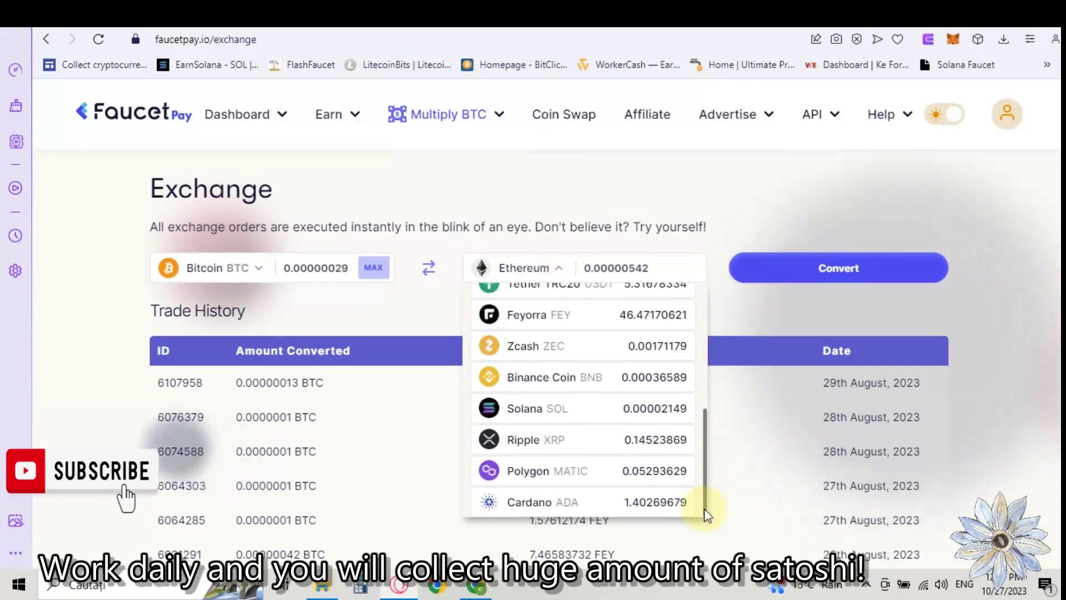
click(567, 473)
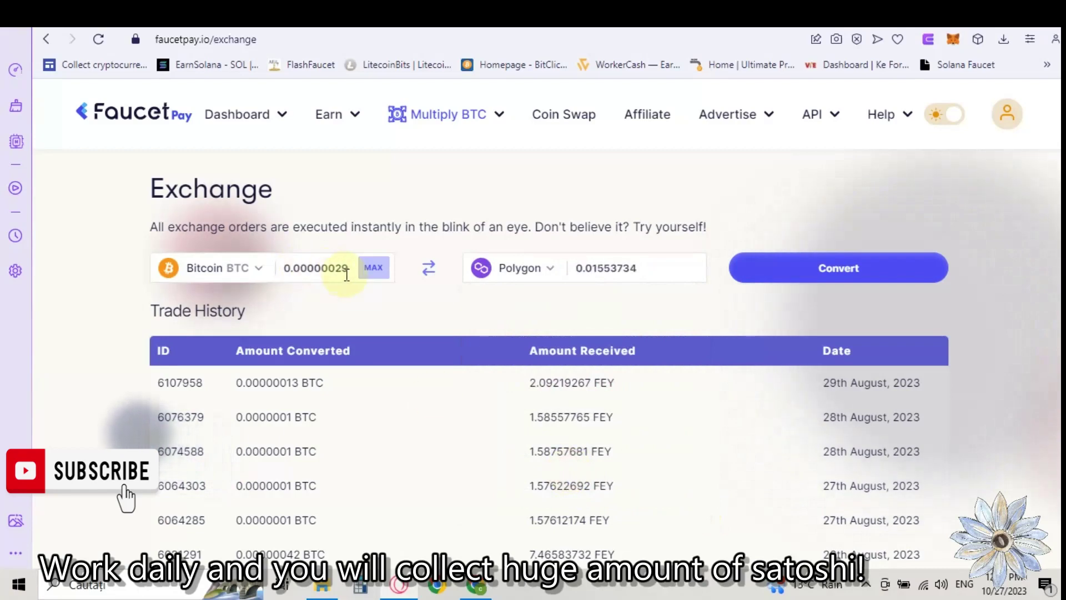
Step: Set the BTC amount to 0.00002 and convert it into 1.03939471 MATIC
key(BackSpace)
key(BackSpace)
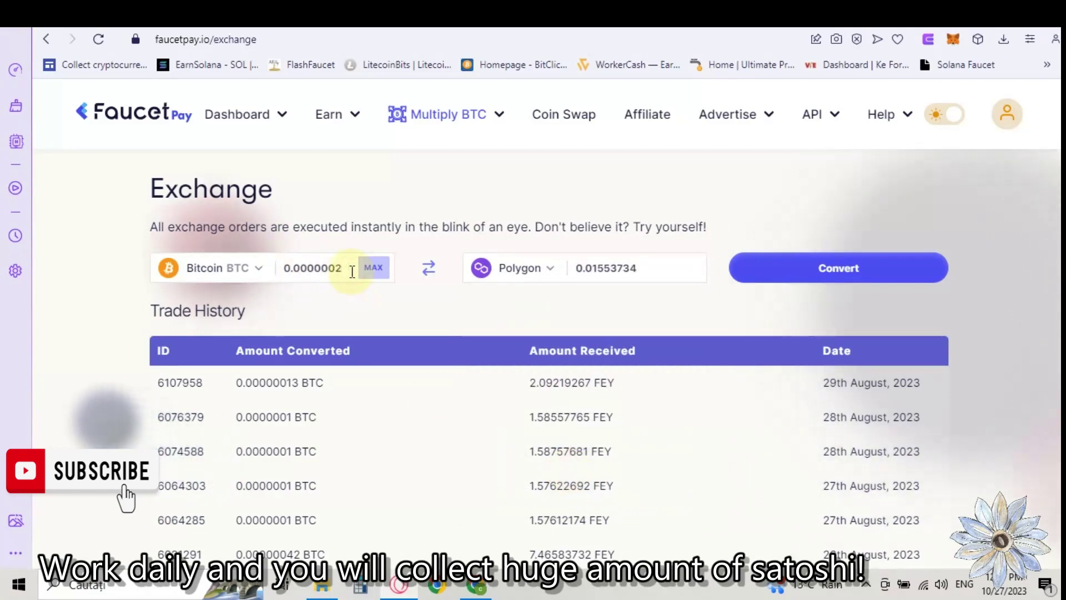
key(BackSpace)
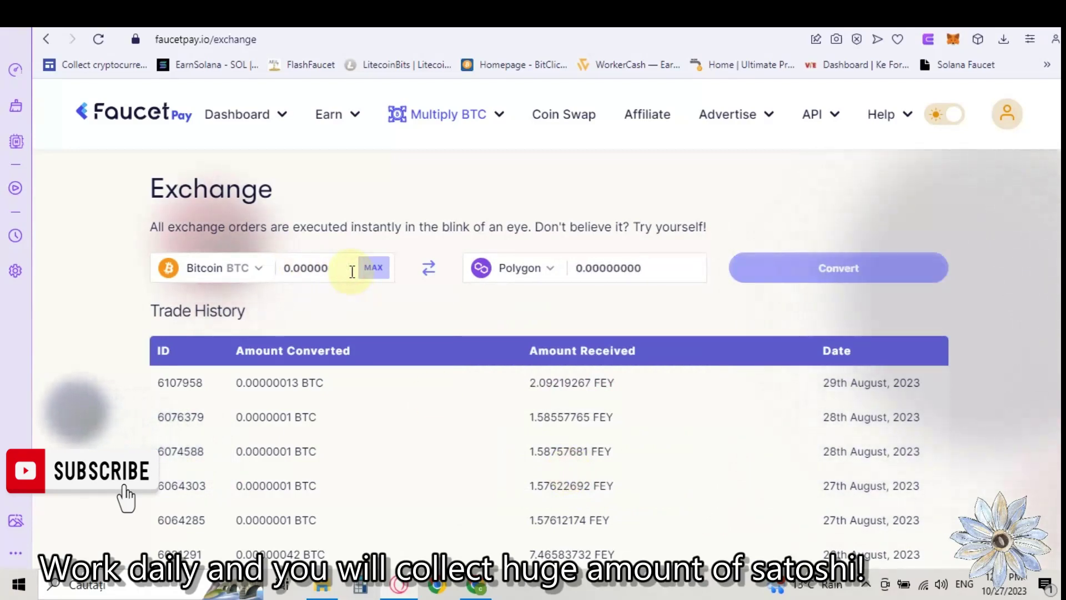
key(BackSpace)
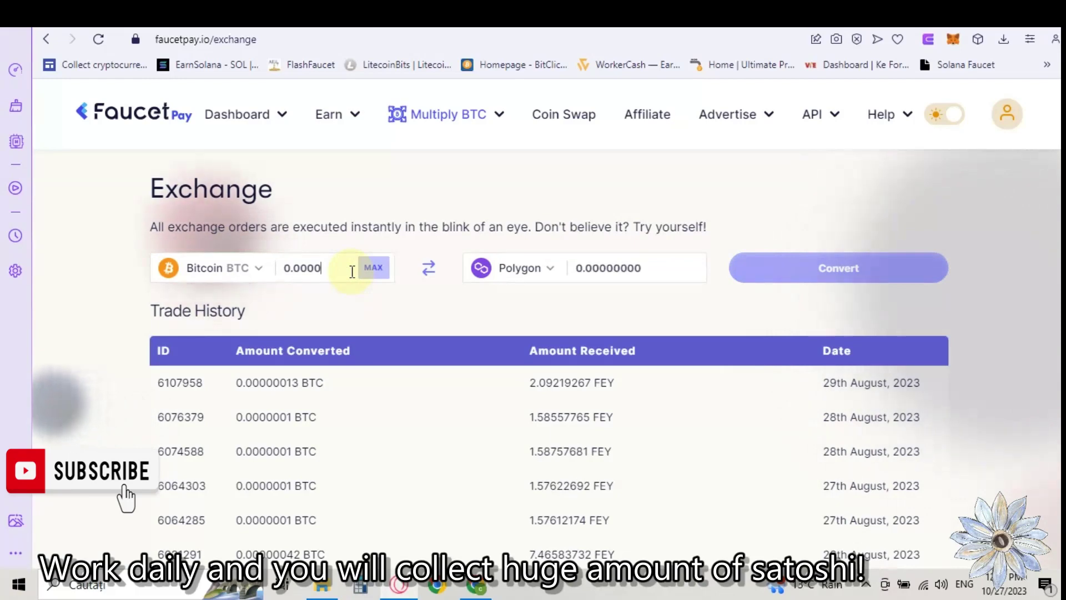
text(2)
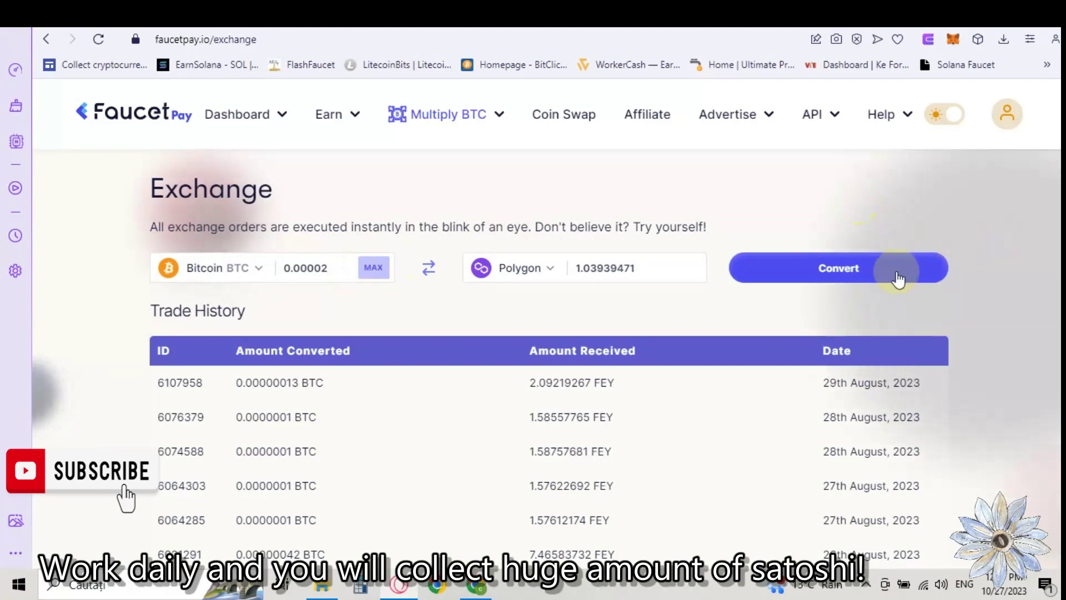
click(864, 272)
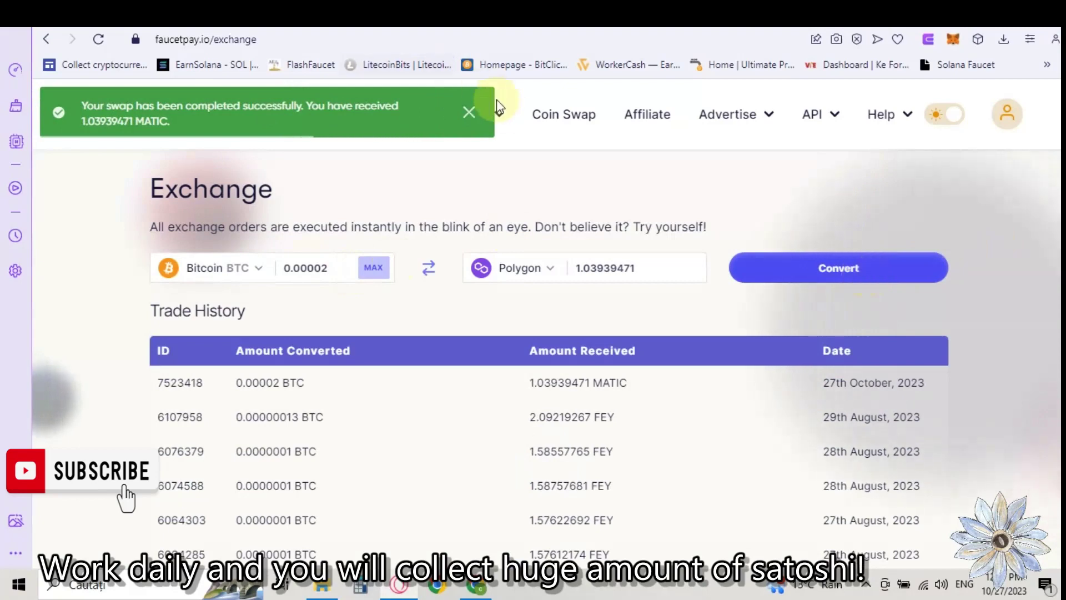
click(469, 112)
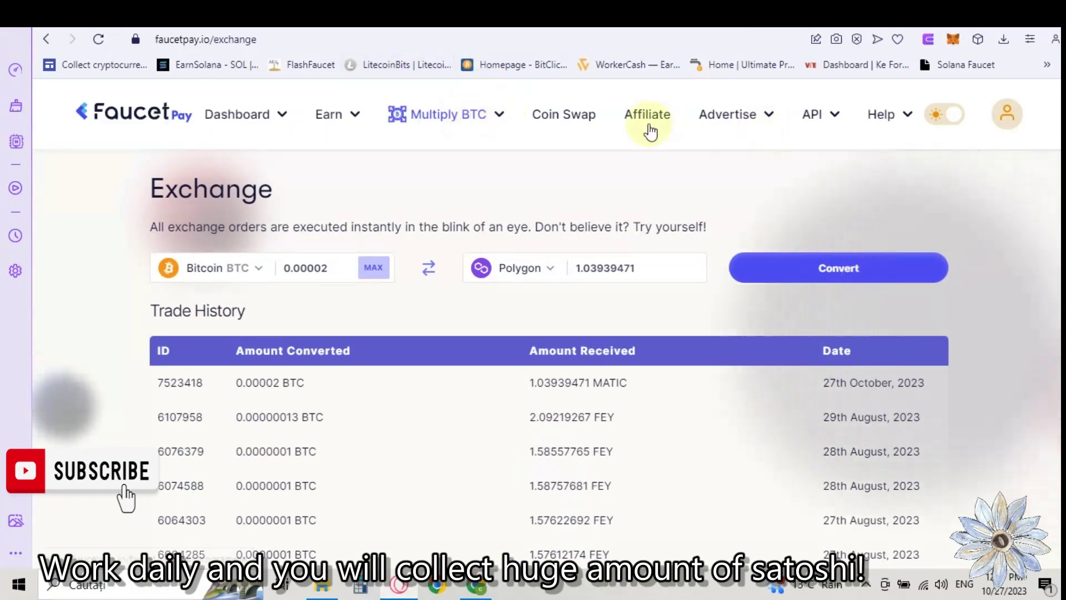
click(239, 114)
Step: Go to the User Dashboard wallet and find the Polygon MATIC row holding 1.09233100 MATIC
click(261, 166)
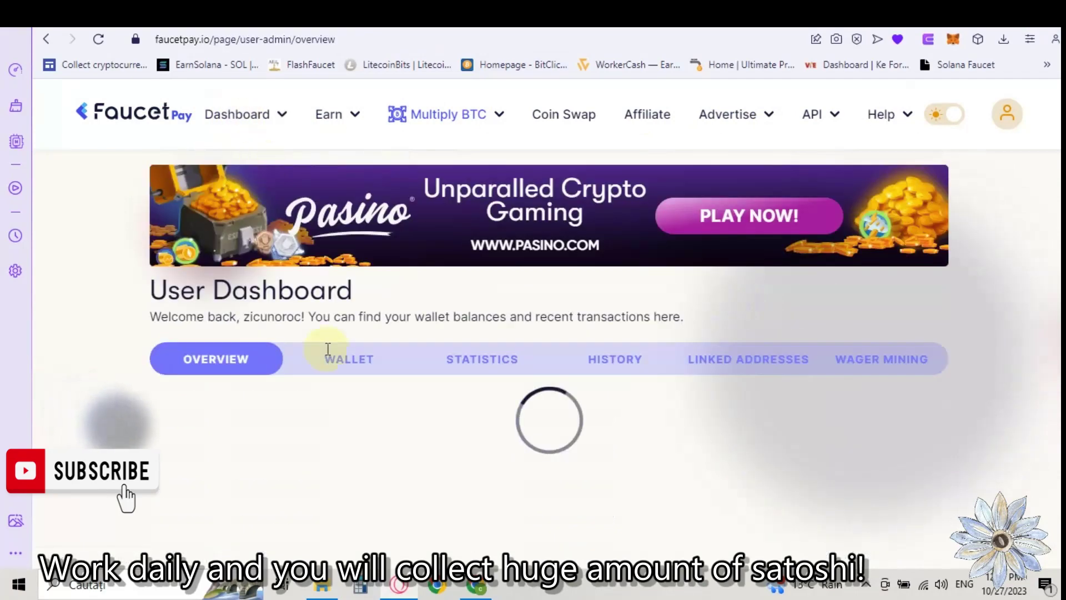
click(333, 358)
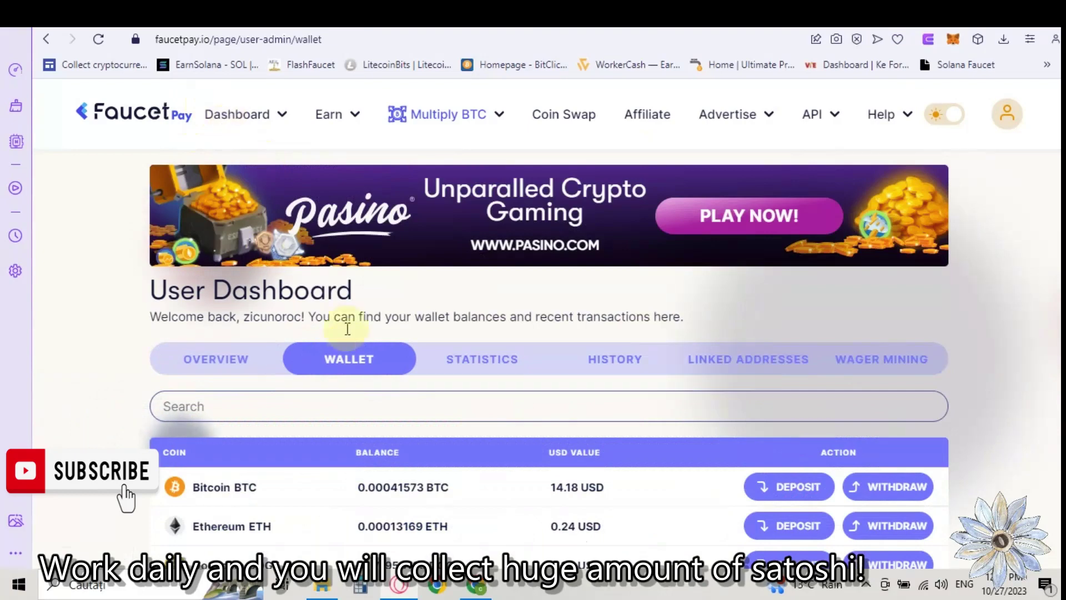
click(1004, 119)
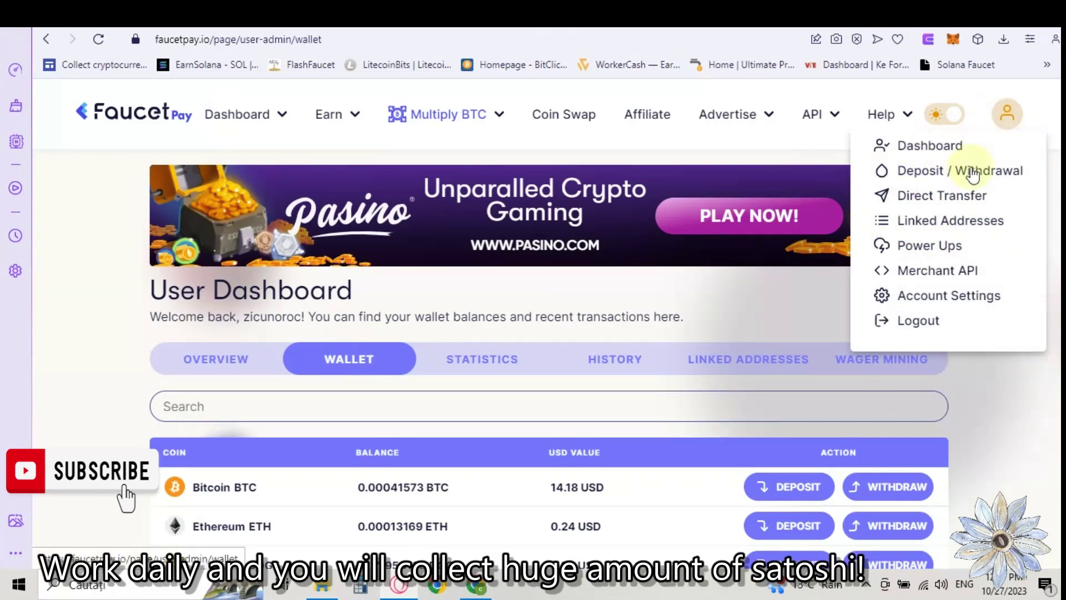
scroll(1018, 391, down, 12)
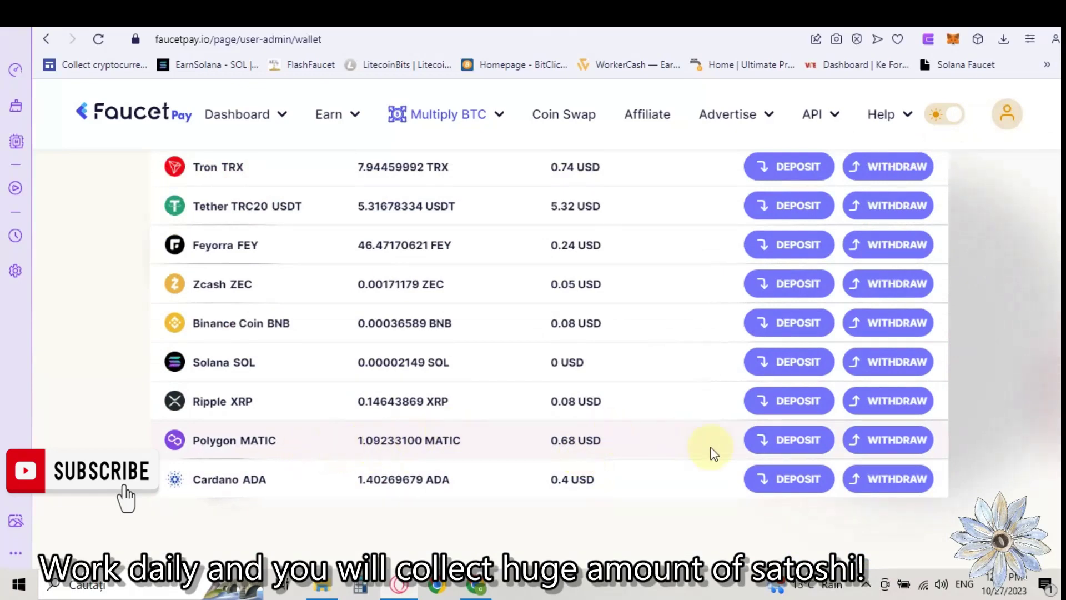
click(777, 441)
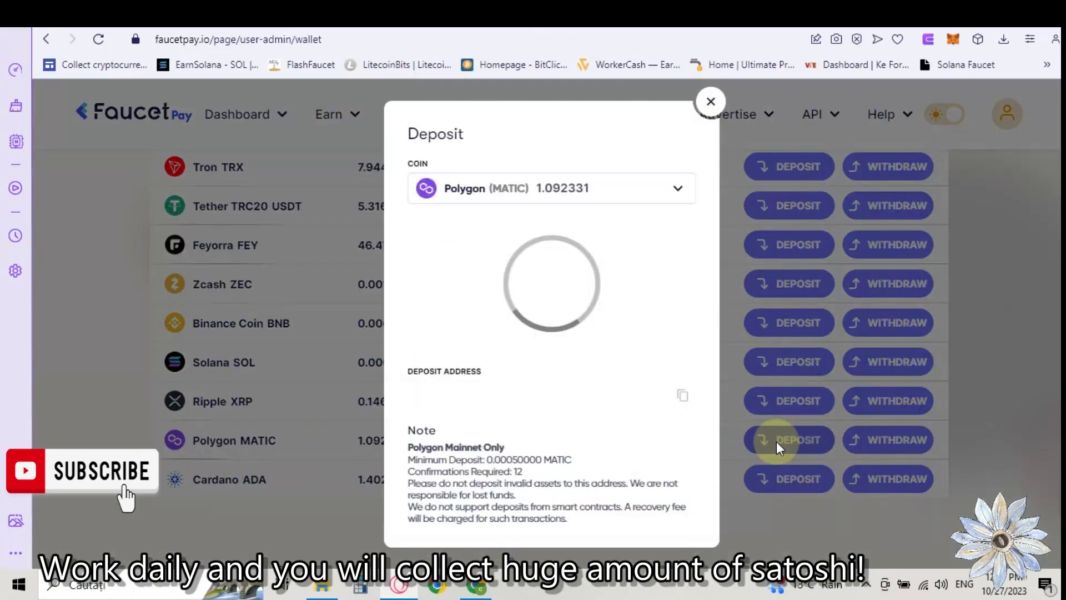
click(713, 107)
Step: Place a priority withdrawal of 1.09 MATIC to metamask 2, netting 1.07 after the 0.02 fee
click(871, 436)
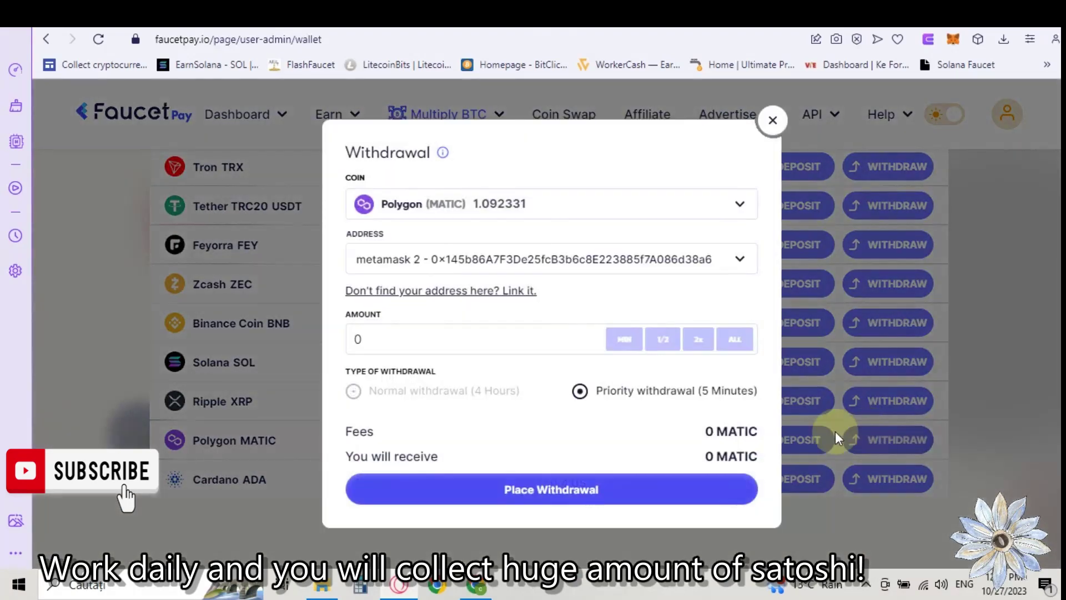
click(471, 350)
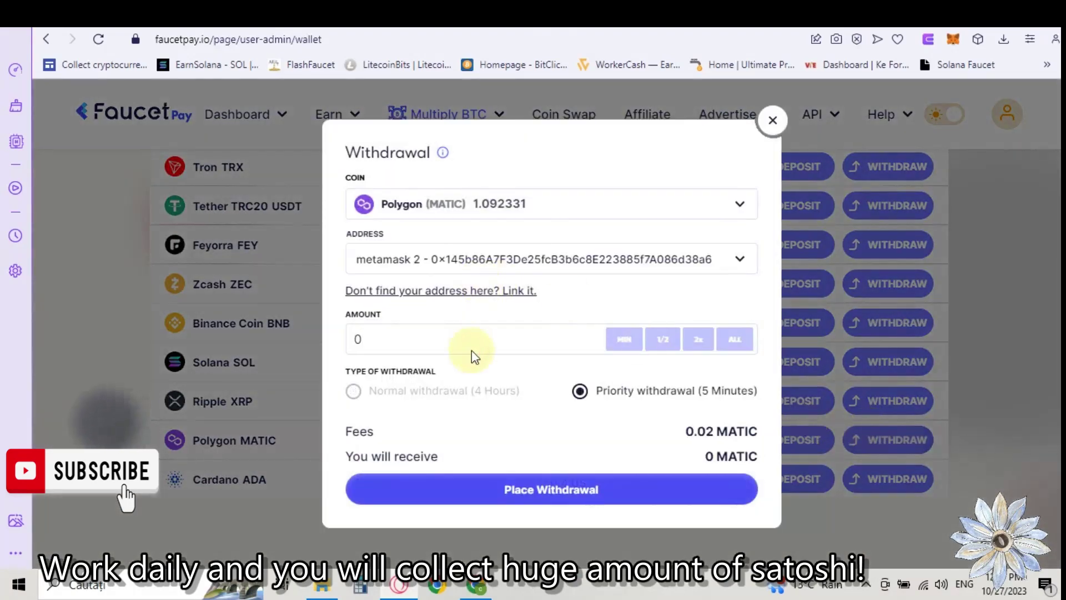
key(BackSpace)
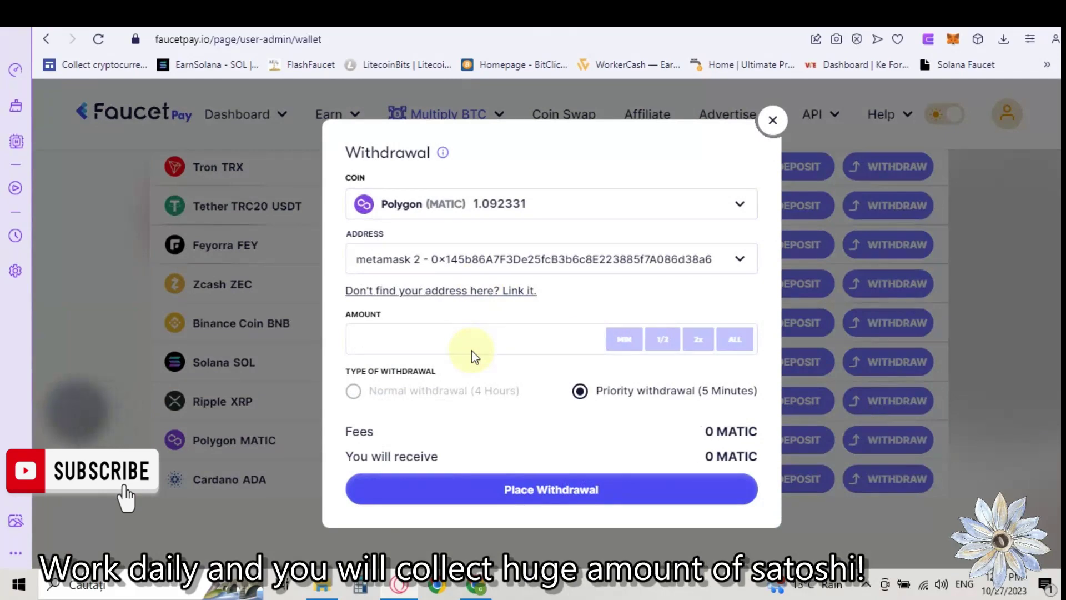
text(1.)
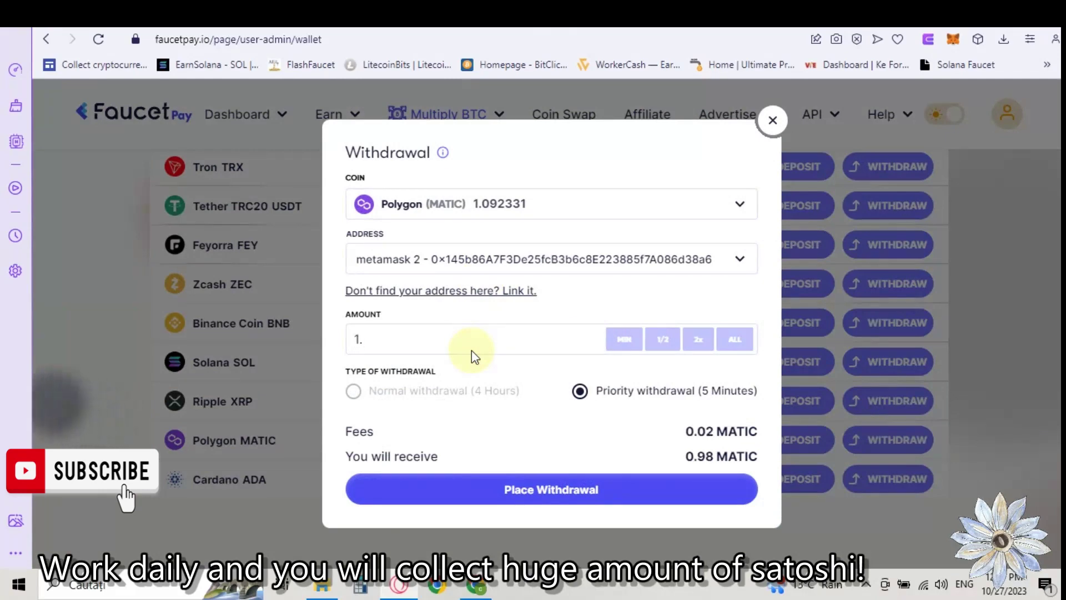
text(09)
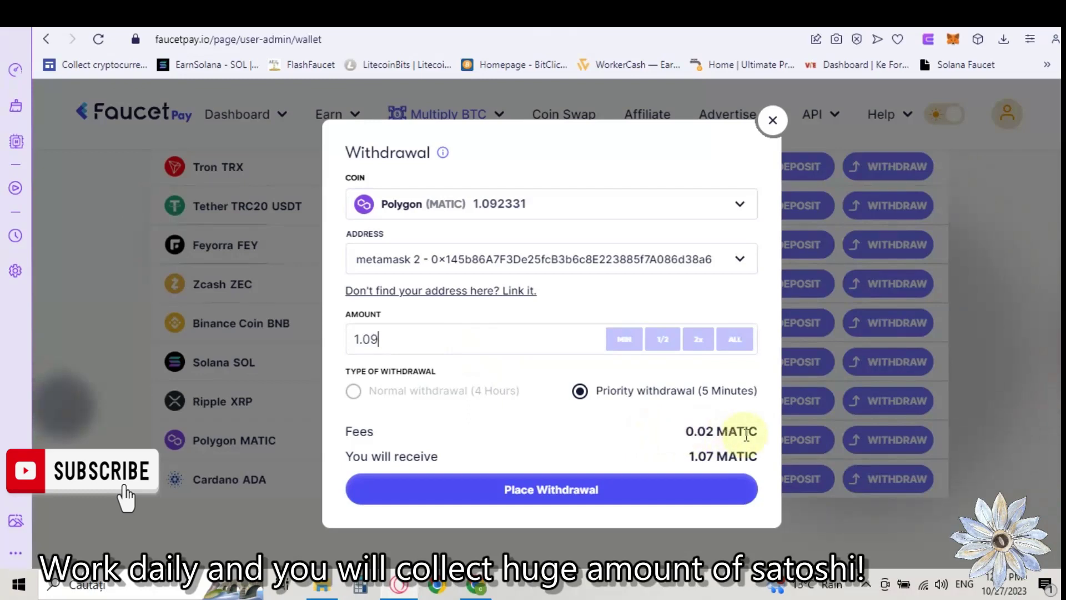
click(563, 492)
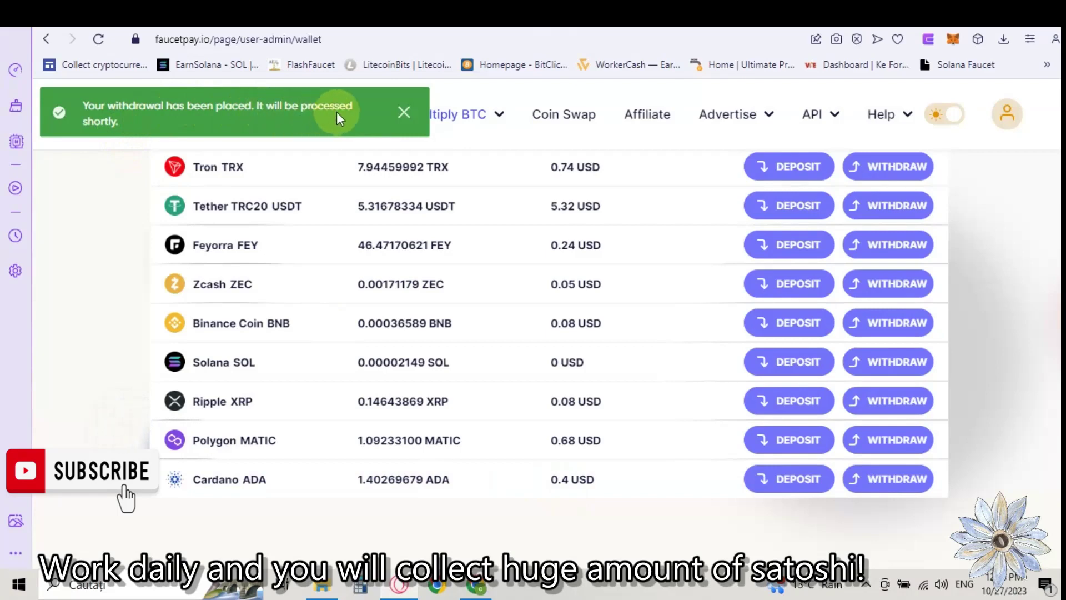
click(401, 115)
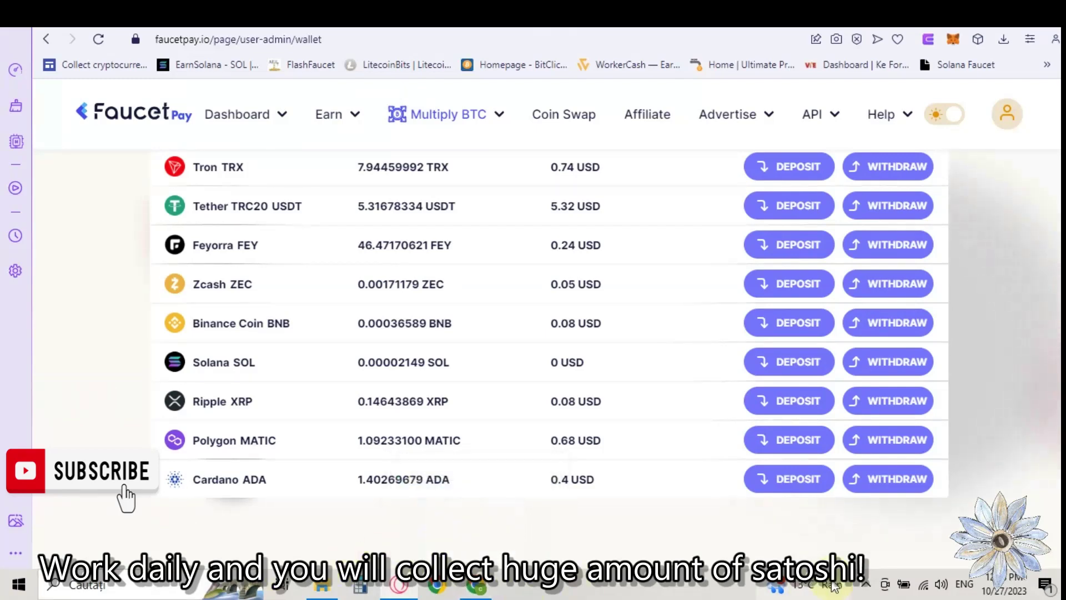
Step: Open the MetaMask popup to confirm 1.07 MATIC, worth $0.67, arrived on Polygon Mainnet
click(866, 586)
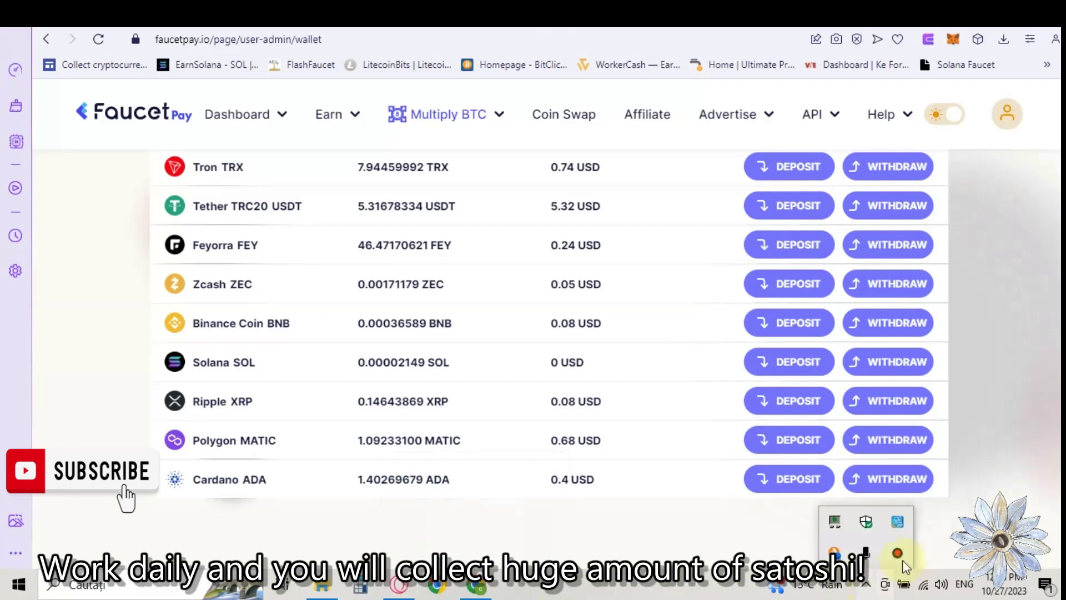
click(898, 552)
click(935, 185)
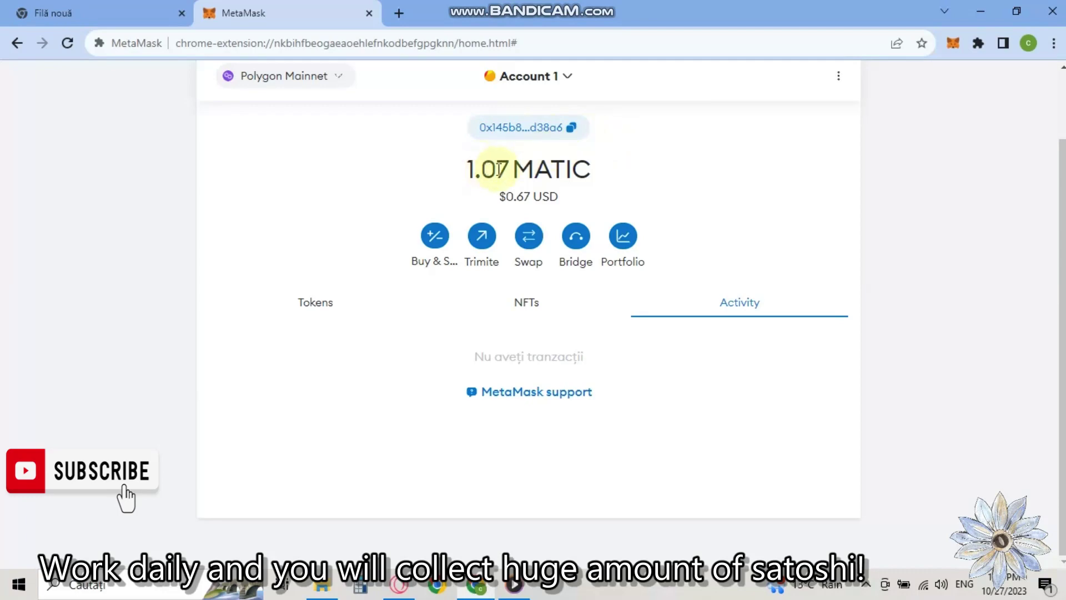
click(954, 44)
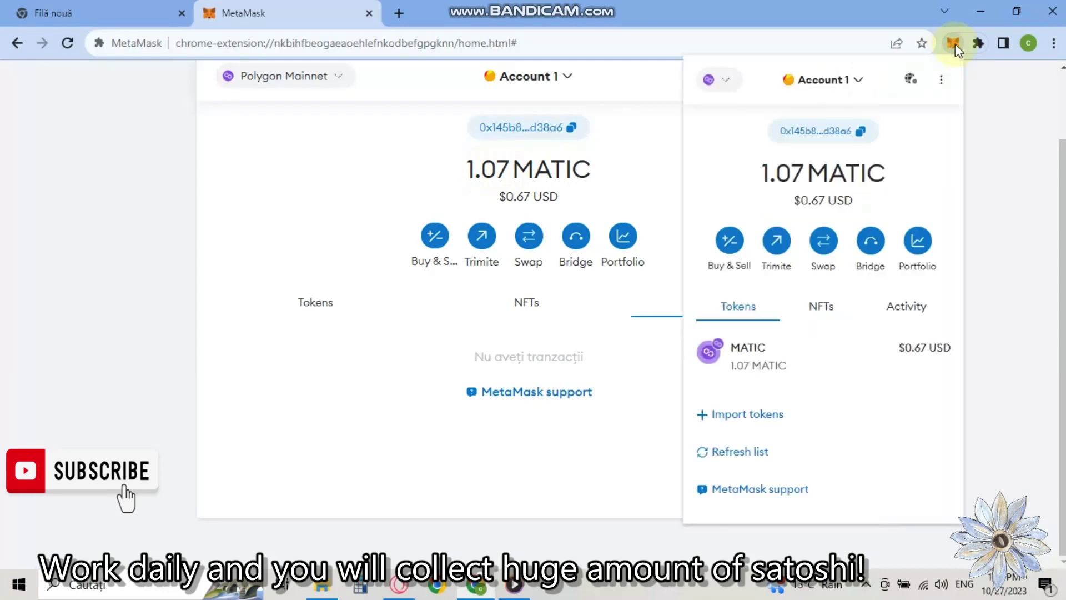